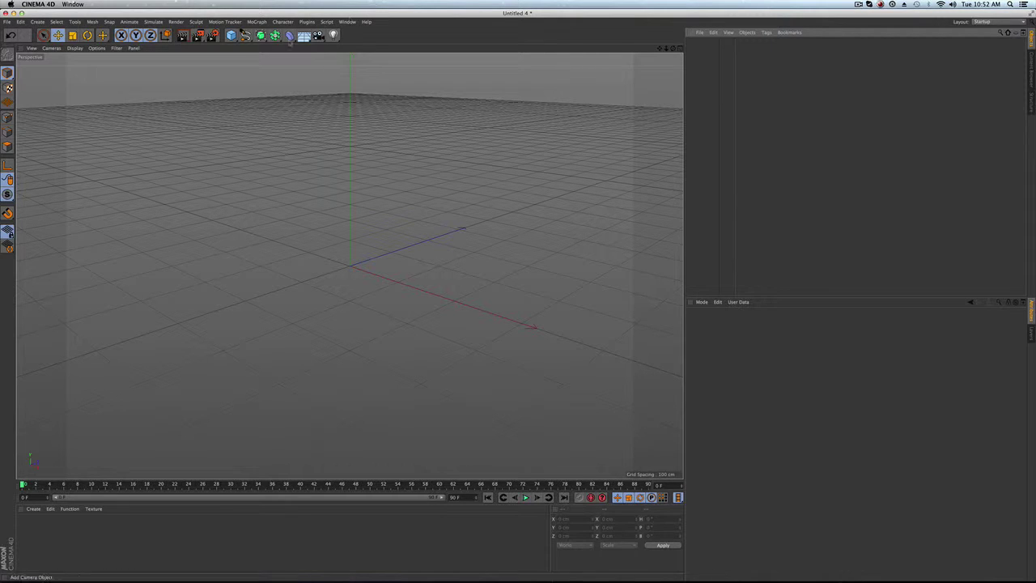
Add an arc spline in the XZ plane, scale it to a radius of about 327 cm and raise it about 23 cm
left_click_drag(242, 32, 274, 77)
left_click(746, 380)
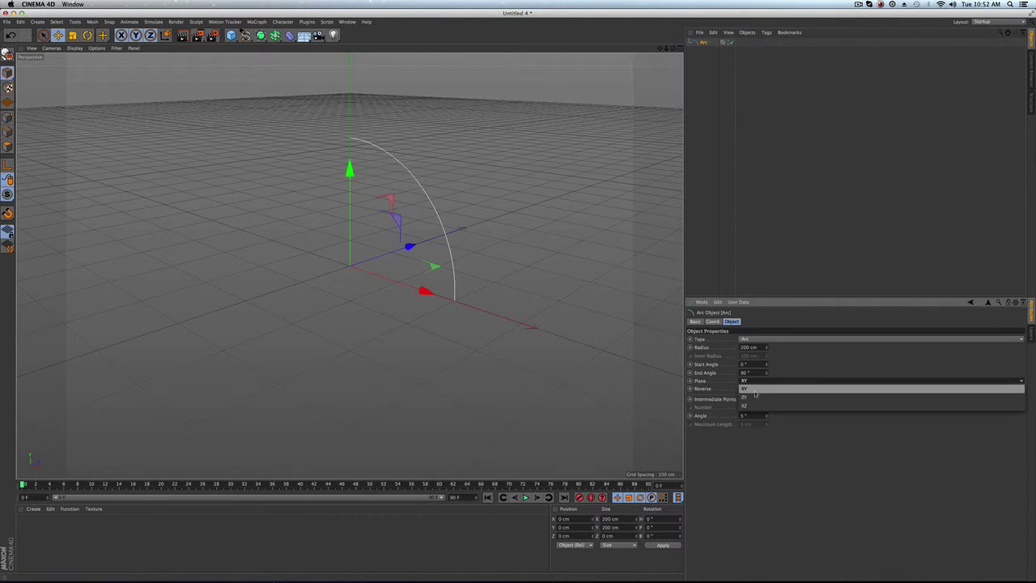
left_click(749, 405)
key("t")
left_click_drag(532, 267, 613, 257)
key("e")
left_click_drag(350, 170, 349, 156)
Add a camera and give it an Align to Spline tag that uses the arc as its spline path
left_click(318, 35)
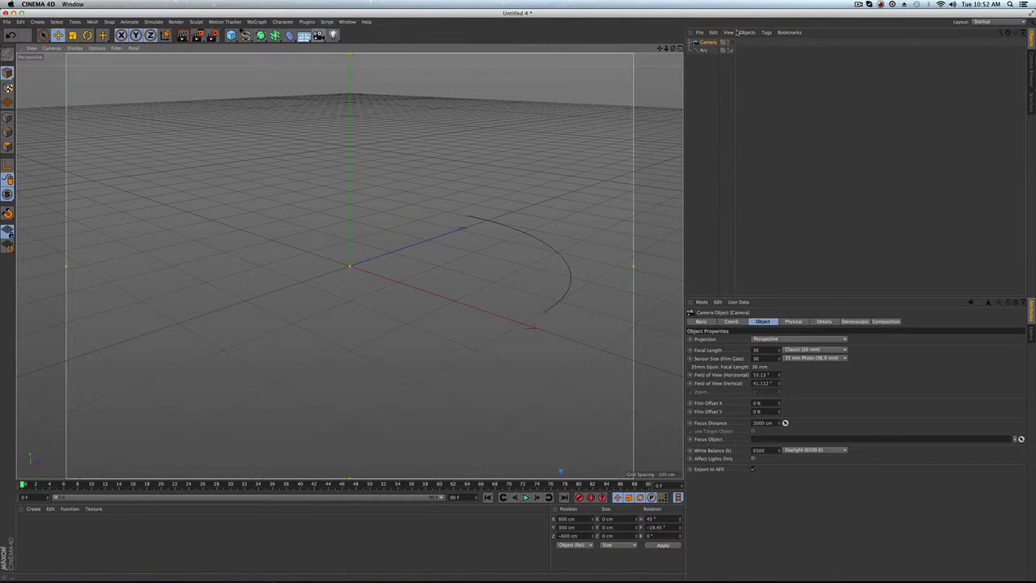
left_click(766, 32)
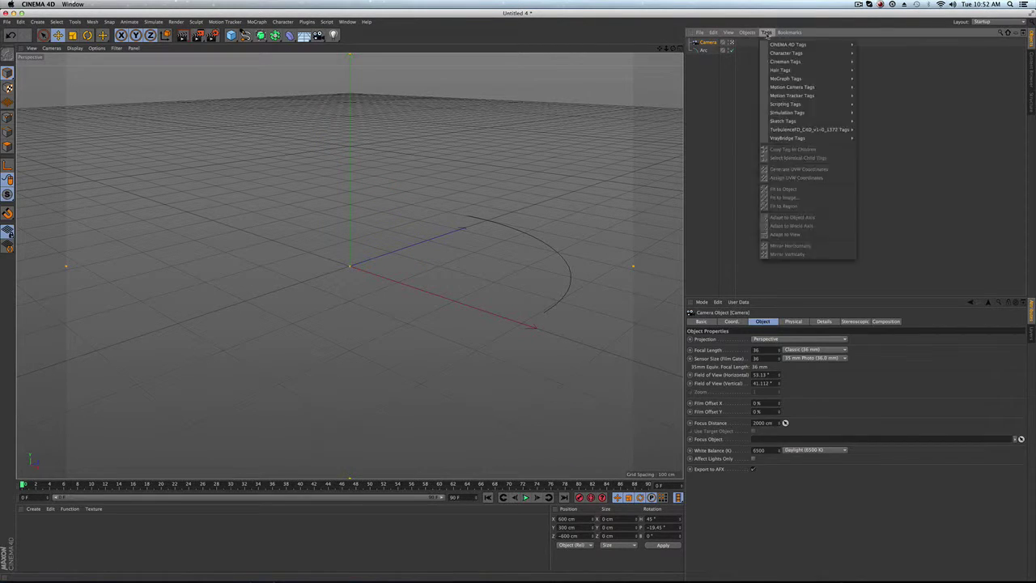
mouse_move(809, 45)
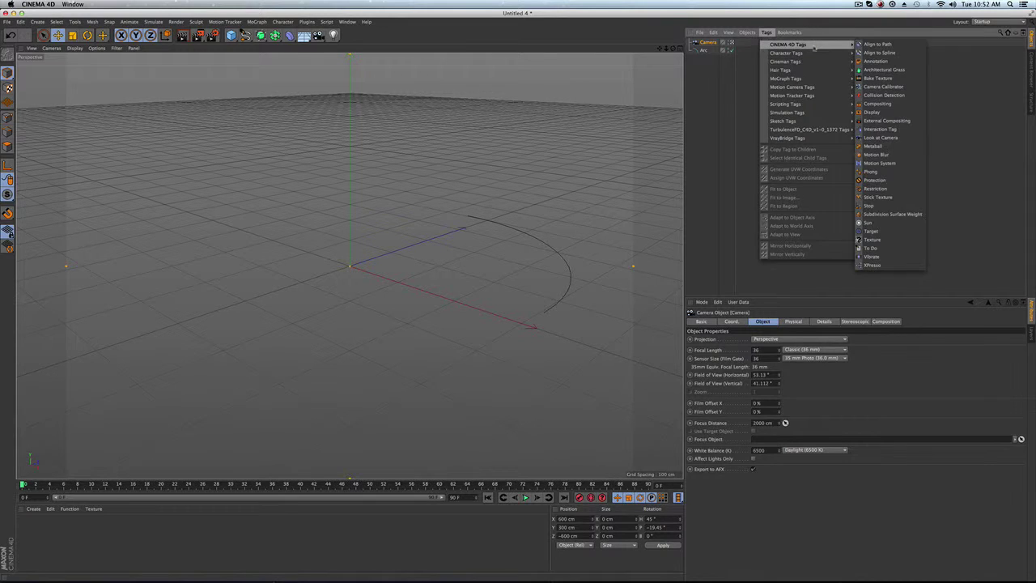
left_click(879, 53)
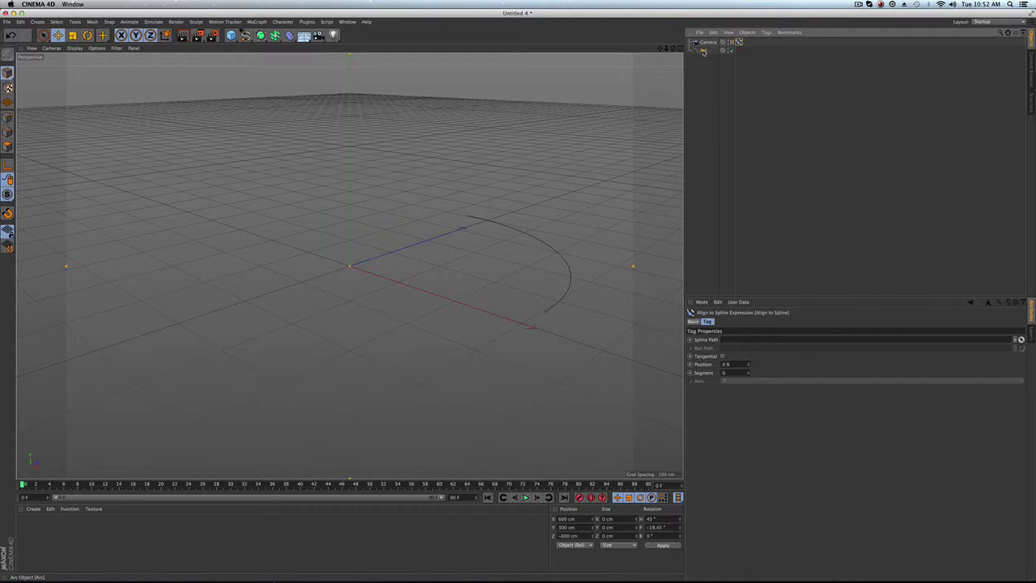
left_click_drag(703, 51, 732, 340)
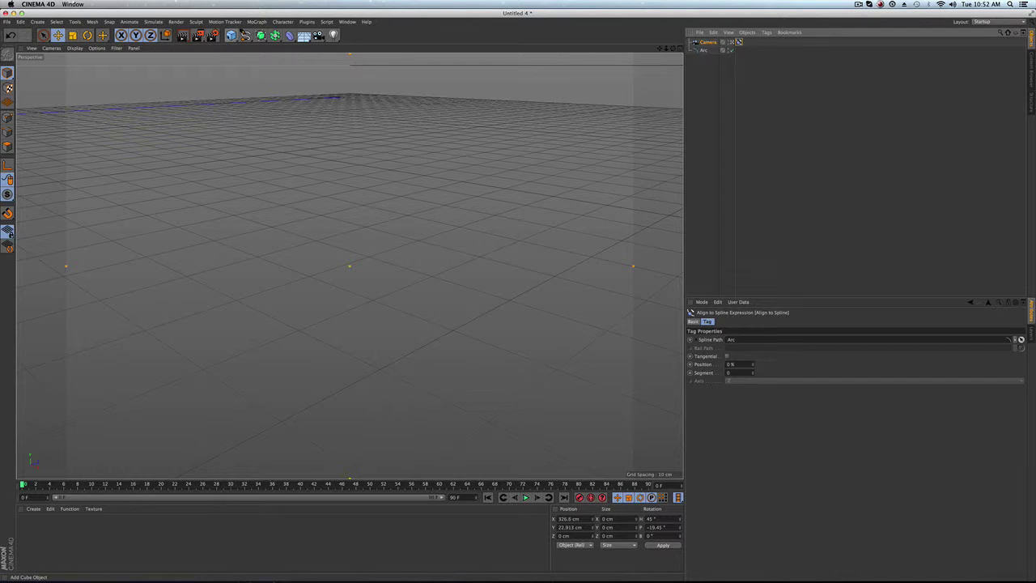
Add a cube and give the camera a Target tag with the cube as its target object
left_click(231, 35)
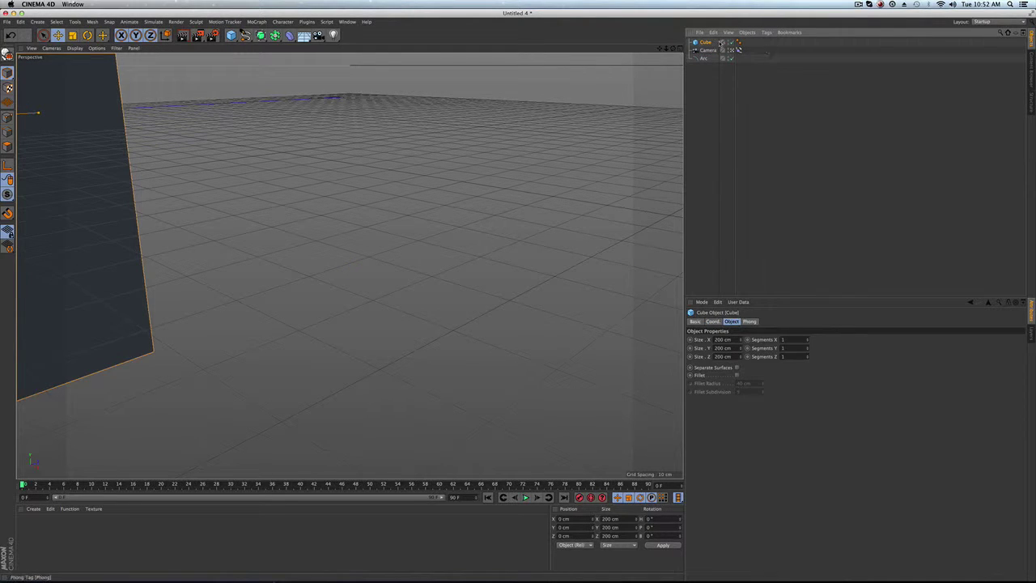
left_click(707, 50)
left_click(766, 32)
mouse_move(801, 44)
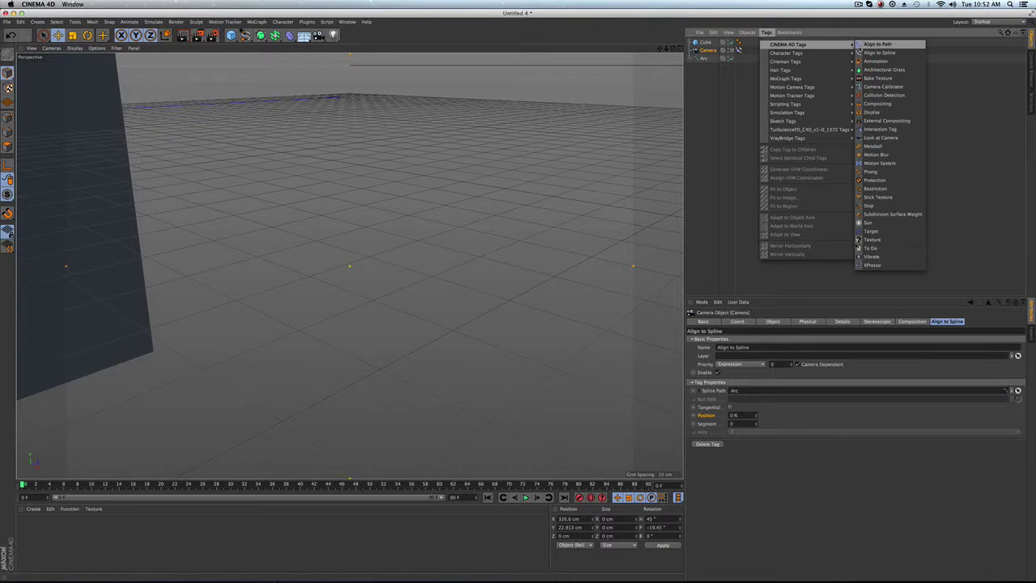
left_click(873, 230)
left_click_drag(706, 43, 771, 341)
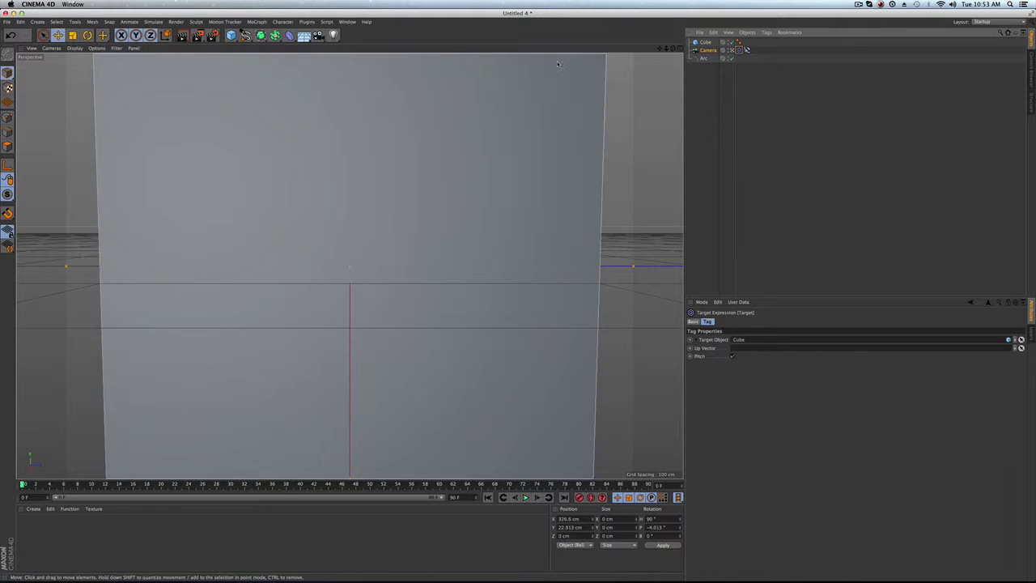
Scale the arc up to a radius of about 594 cm
left_click(703, 58)
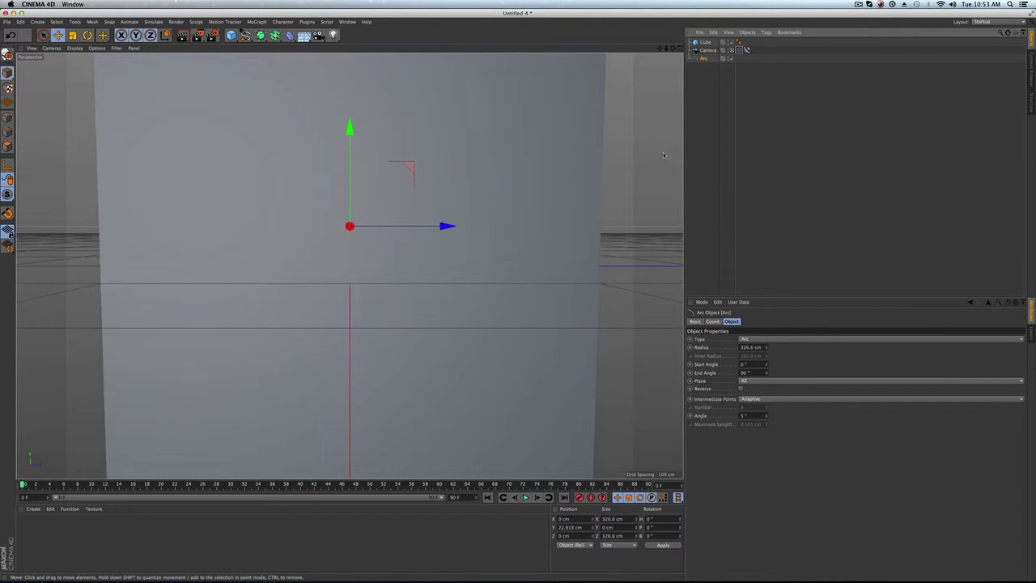
key("t")
left_click_drag(551, 237, 635, 236)
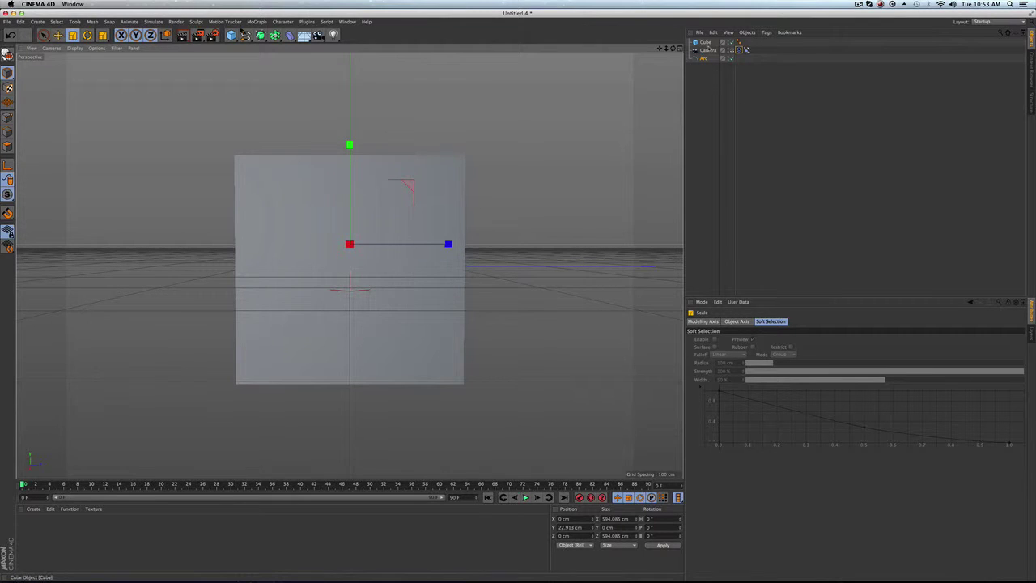
Scrub the camera's Align to Spline position along the arc up to 100%
left_click(746, 50)
left_click(746, 51)
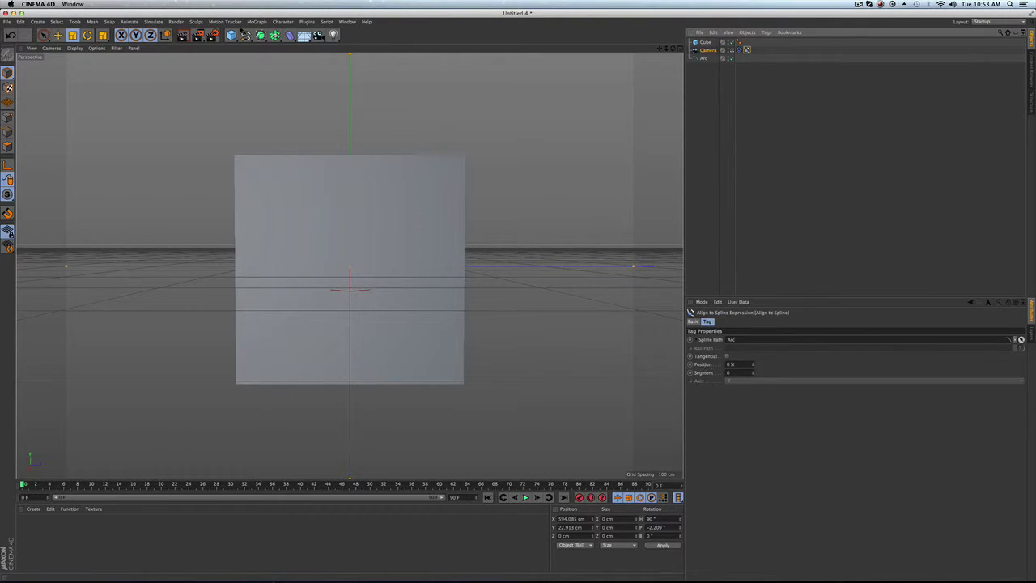
left_click_drag(752, 364, 781, 363)
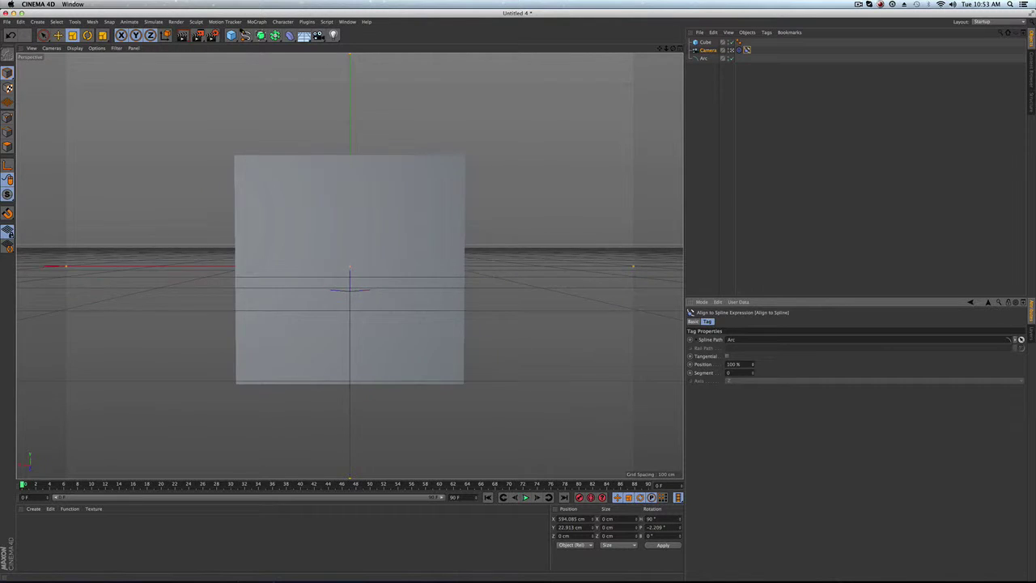
Increase the arc's radius to about 664 cm and extend its end angle so the camera path wraps farther around the cube
left_click(703, 59)
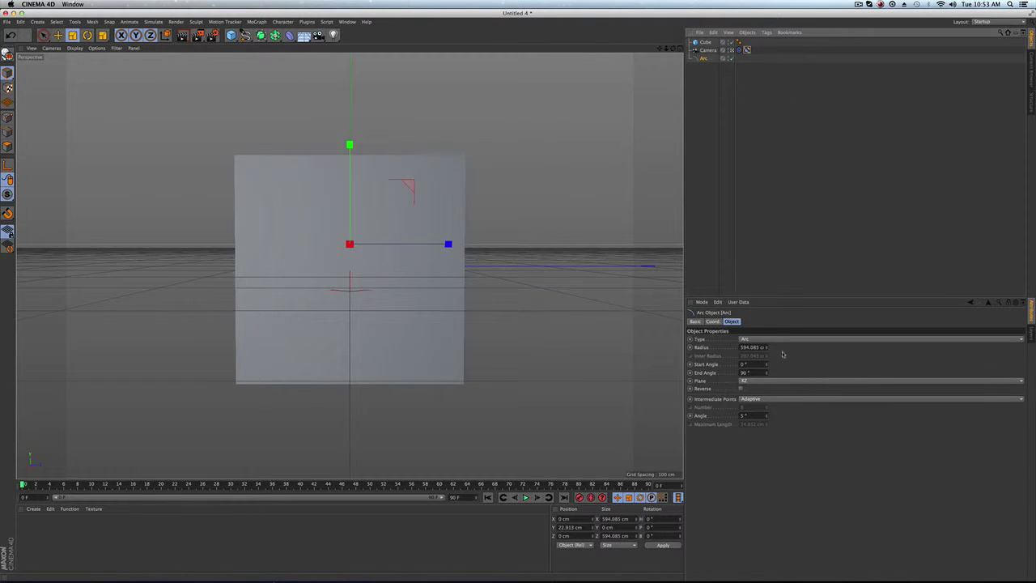
left_click_drag(768, 348, 793, 348)
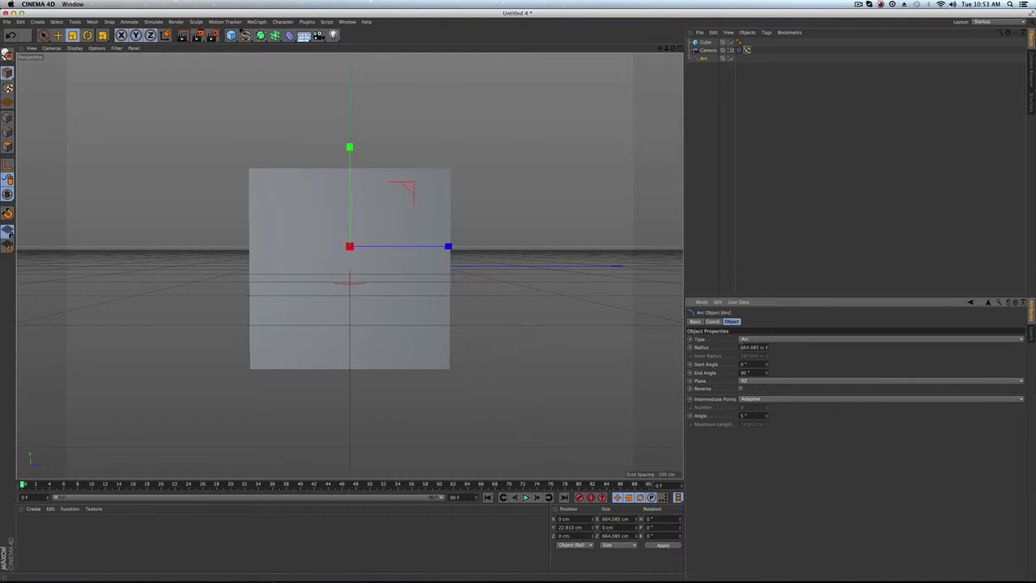
left_click_drag(767, 373, 790, 373)
mouse_move(766, 373)
left_mouse_down()
mouse_move(777, 373)
mouse_move(752, 373)
mouse_move(771, 373)
left_mouse_up()
Keyframe the camera's Align to Spline position at 0% on frame 0 and at 100% on frame 90
left_click(746, 49)
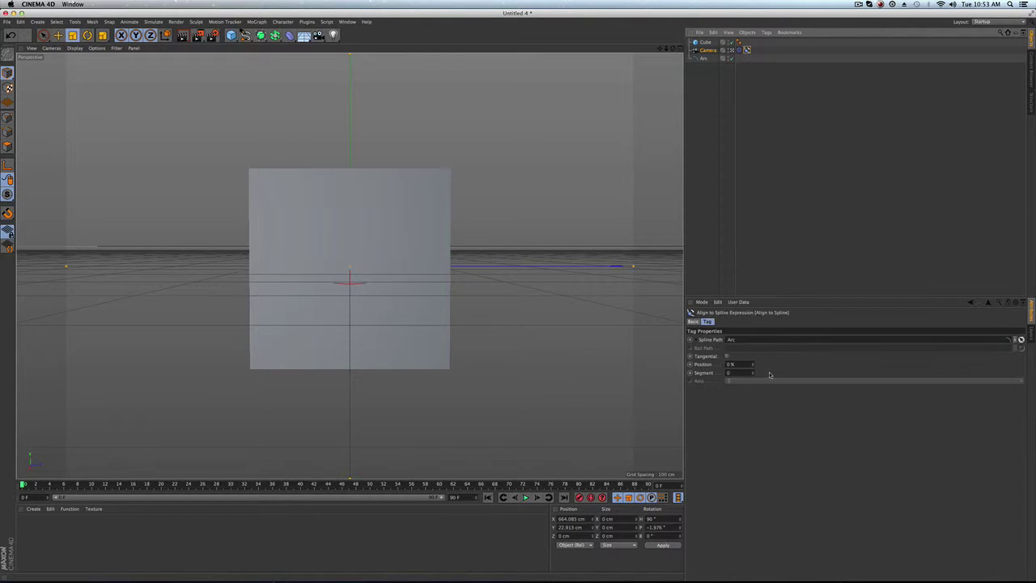
mouse_move(751, 365)
left_mouse_down()
mouse_move(785, 365)
mouse_move(752, 365)
left_mouse_up()
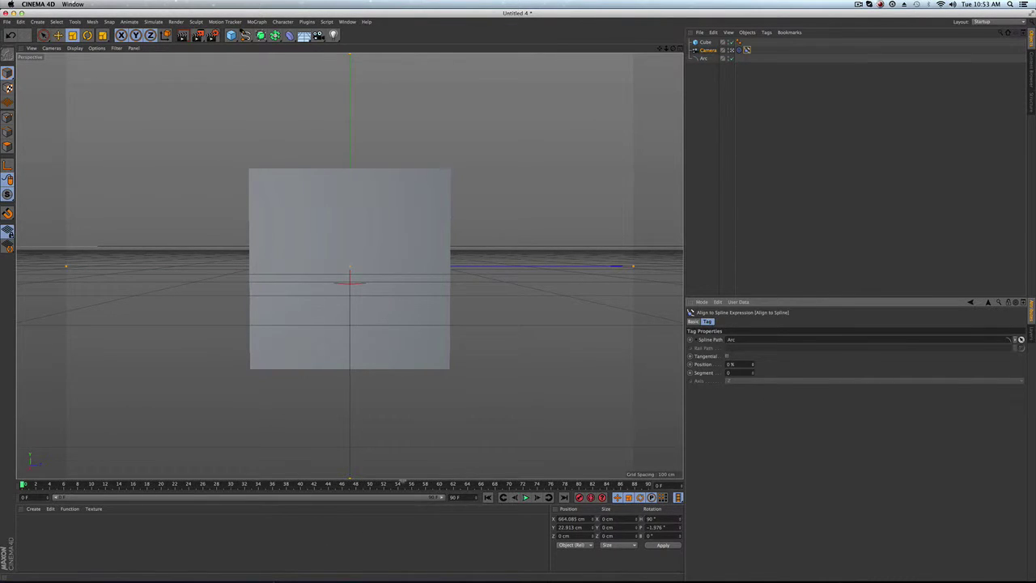
left_click(689, 364)
left_click_drag(632, 486, 649, 486)
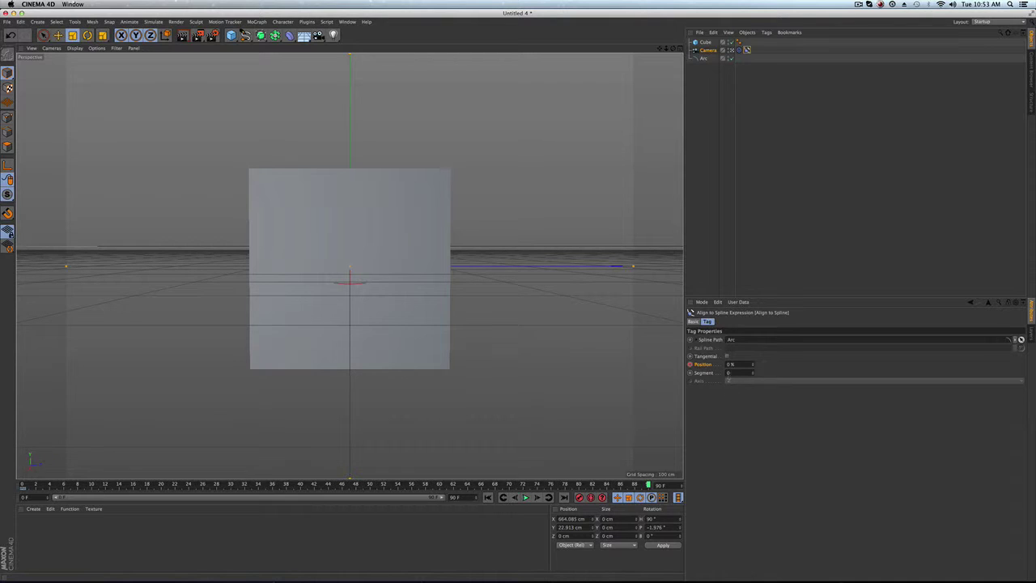
left_click_drag(751, 363, 750, 364)
left_click(689, 364)
Play the camera animation from the first frame to examine its motion around the cube, and stop it
left_click(487, 496)
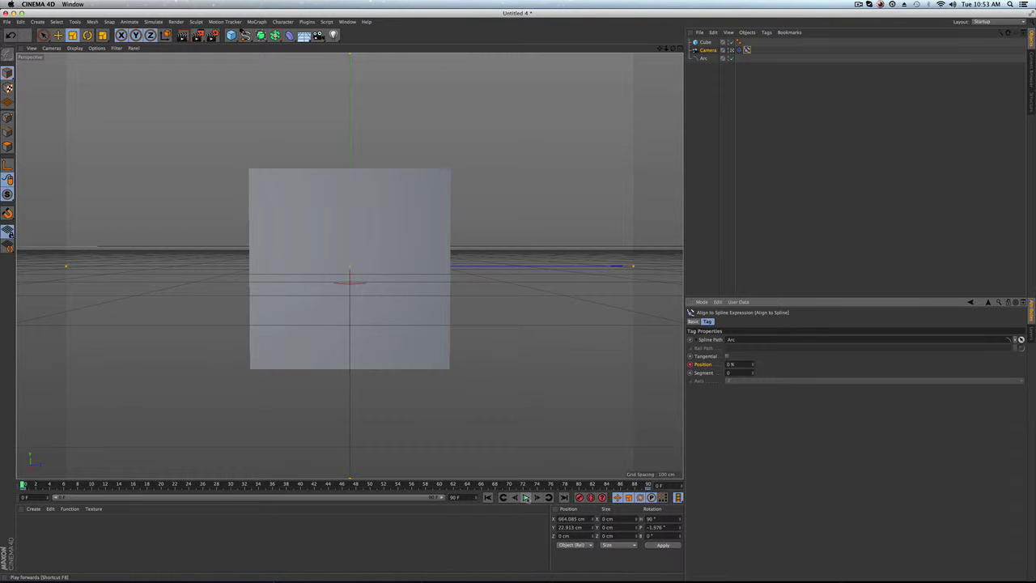
left_click(525, 497)
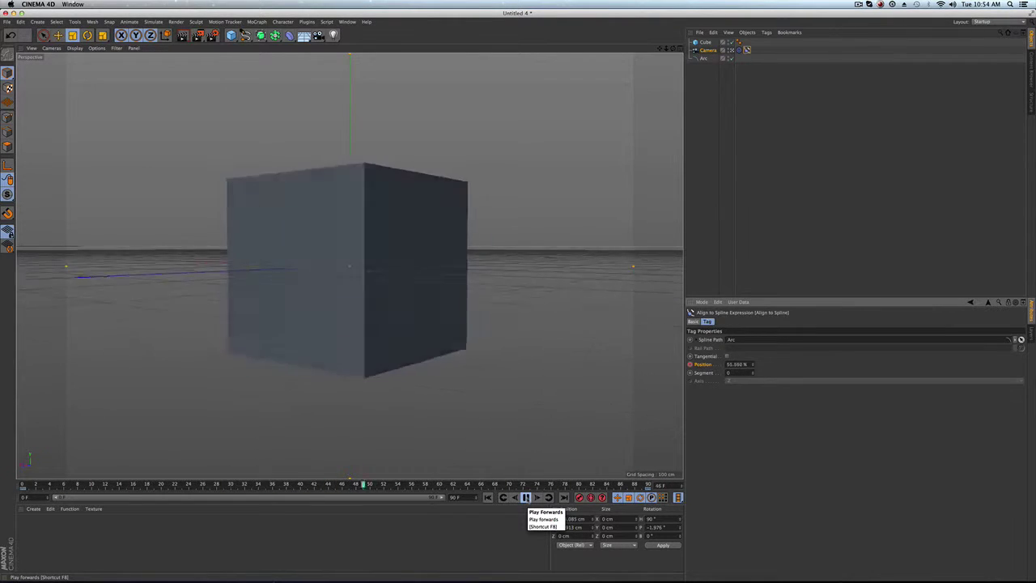
left_click(526, 497)
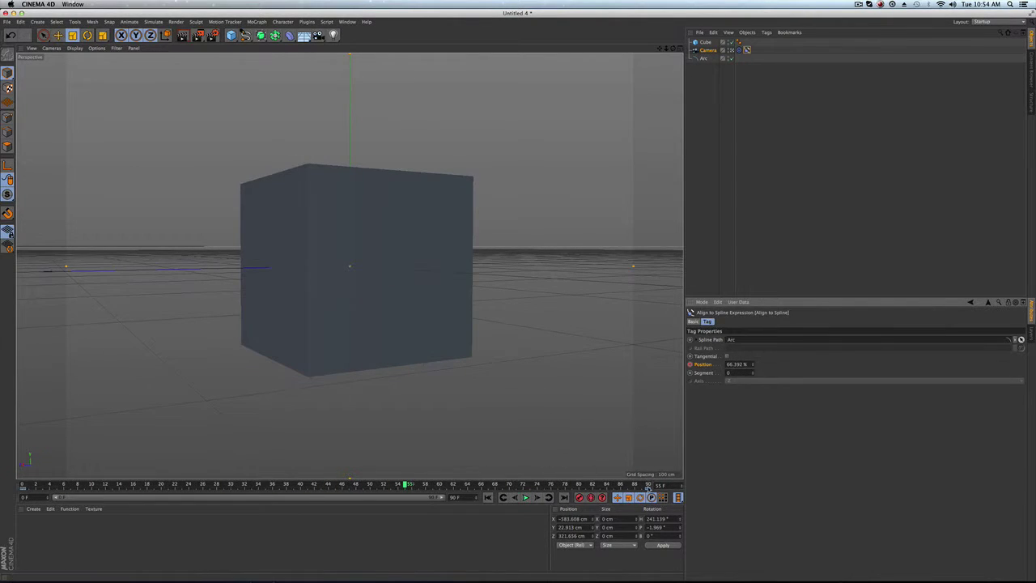
Set the interpolation of the position keyframes at frames 90 and 0 to Linear
left_click(647, 486)
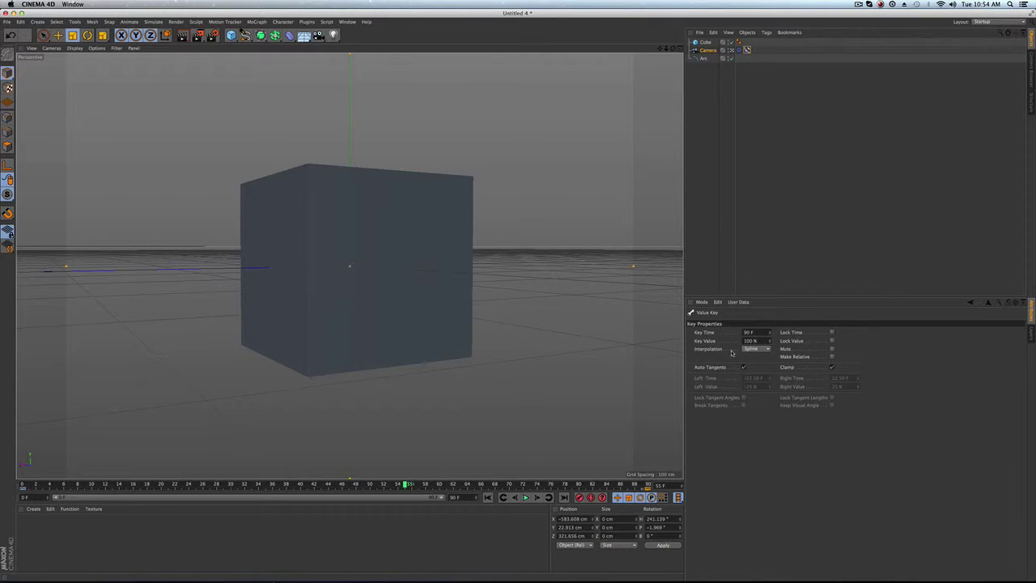
left_click(744, 350)
left_click(756, 365)
left_click(25, 485)
left_click(752, 349)
left_click(757, 364)
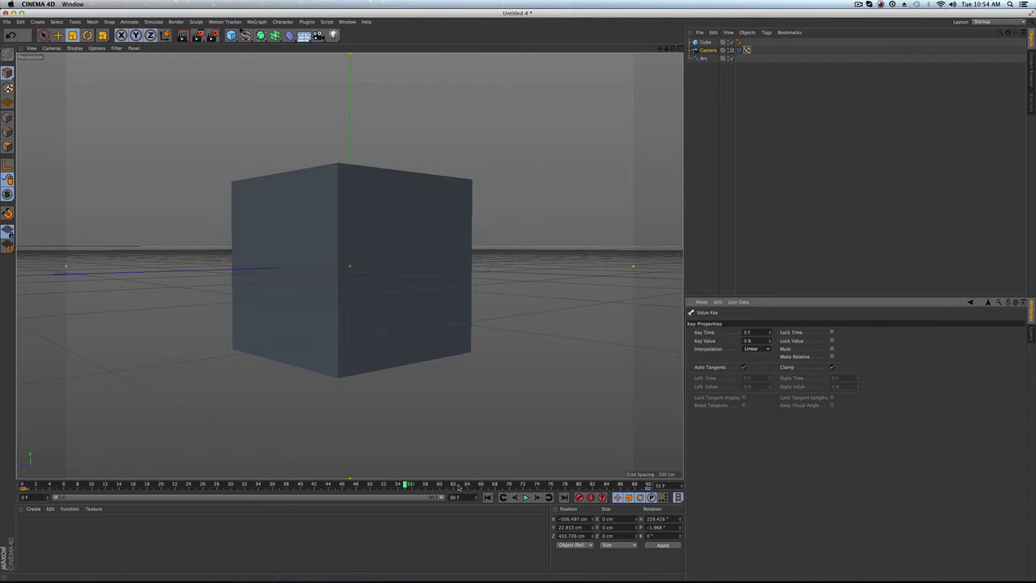
Replay the animation from the start to check the camera's speed with linear interpolation, and stop it
left_click(487, 497)
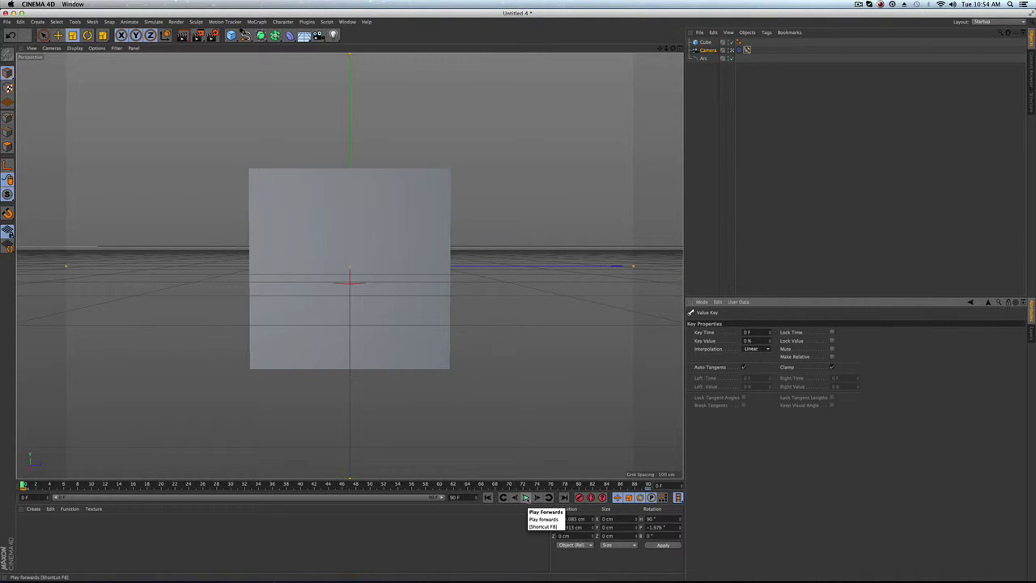
left_click(526, 497)
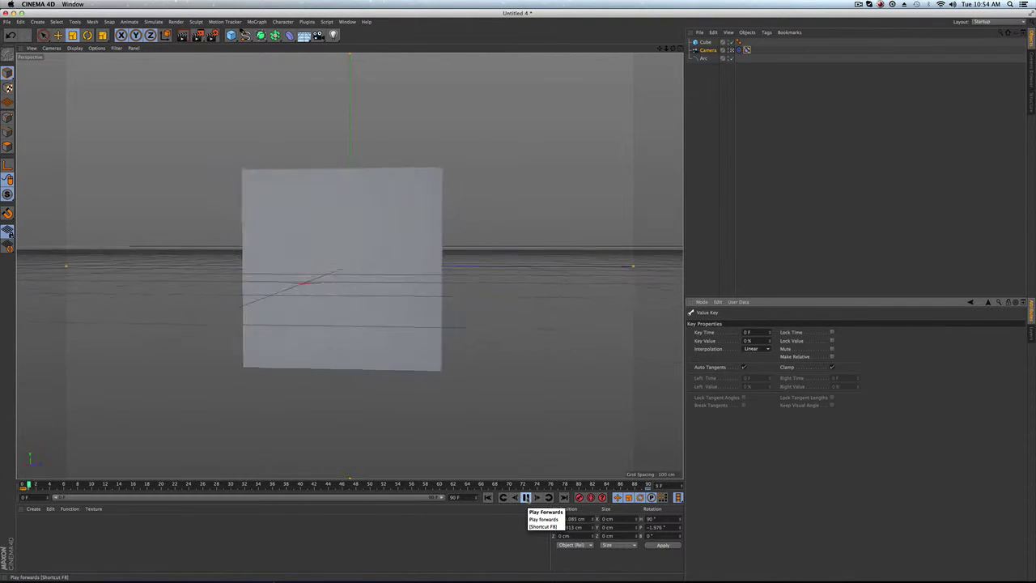
left_click(525, 496)
Delete the cube, the camera and the arc from the scene
left_click(705, 42)
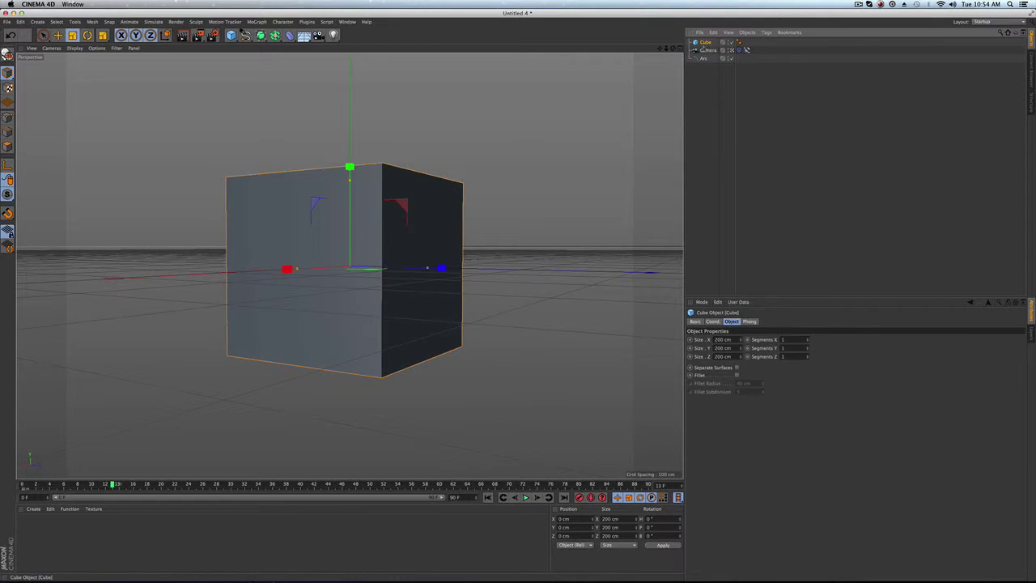
left_click(708, 58, "shift")
key("Delete")
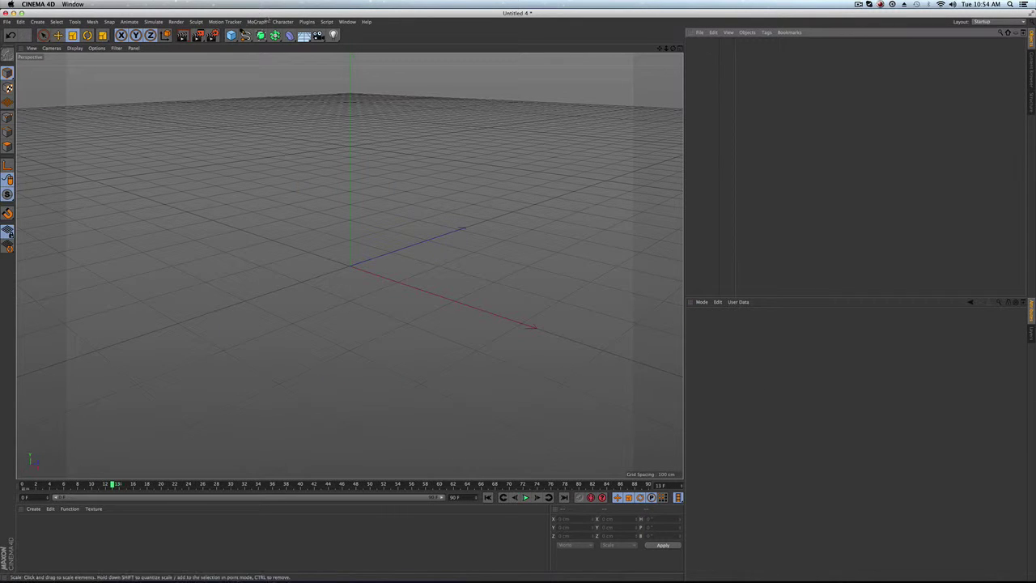
Add a new arc spline in the XZ plane and scale it to a radius of about 303 cm
left_click(245, 36)
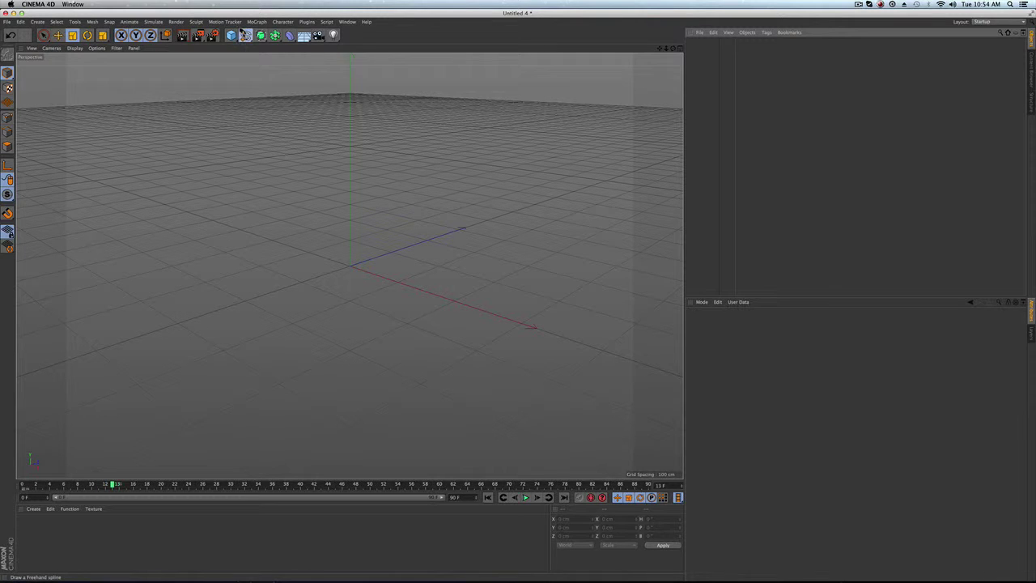
left_click(245, 36)
left_click(274, 76)
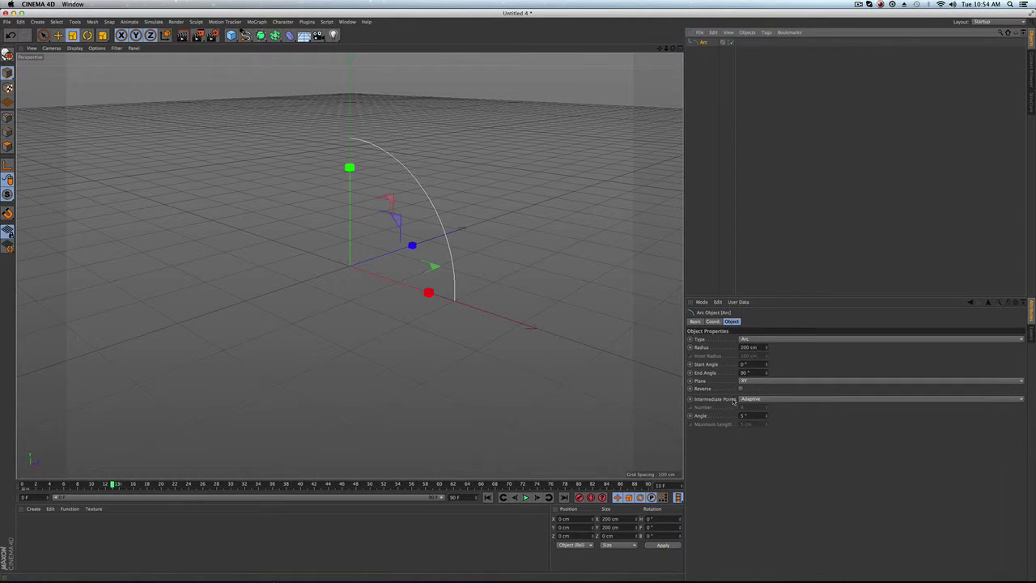
left_click(758, 381)
left_click(758, 408)
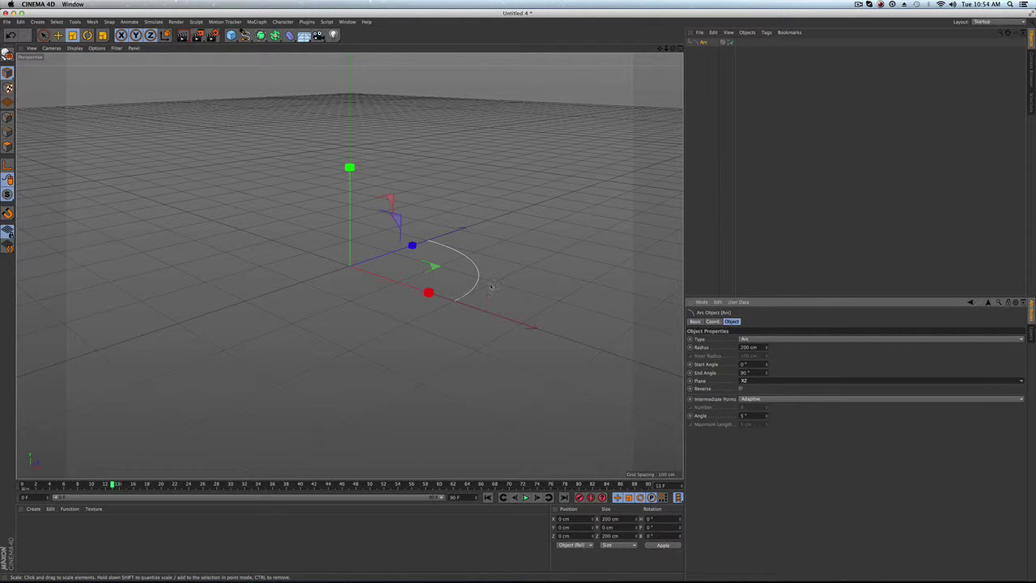
left_click_drag(490, 285, 558, 285)
Move the arc along X to about -157 cm and raise it along Y to about 20 cm
key("e")
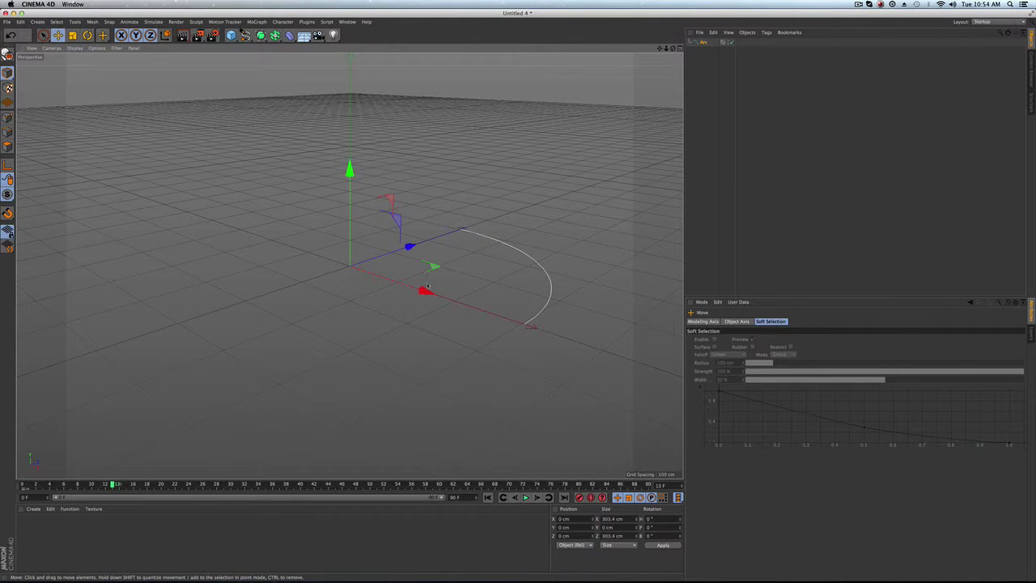
left_click_drag(427, 290, 354, 267)
left_click_drag(460, 256, 408, 281, "alt")
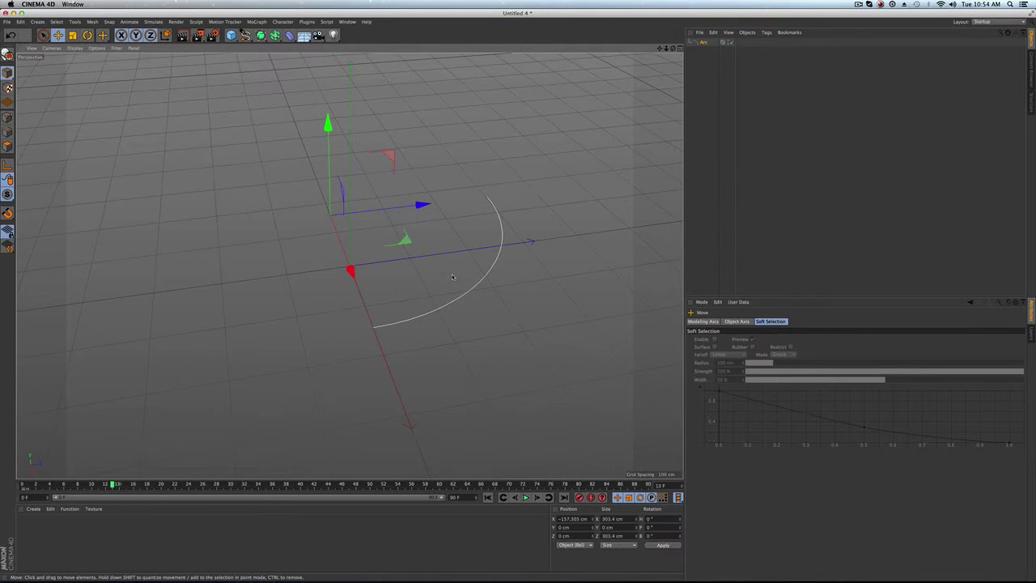
left_click_drag(327, 123, 327, 113)
Add the LowPoly Car model to the scene from the library's 3D Objects Vehicles folder
left_click(1031, 65)
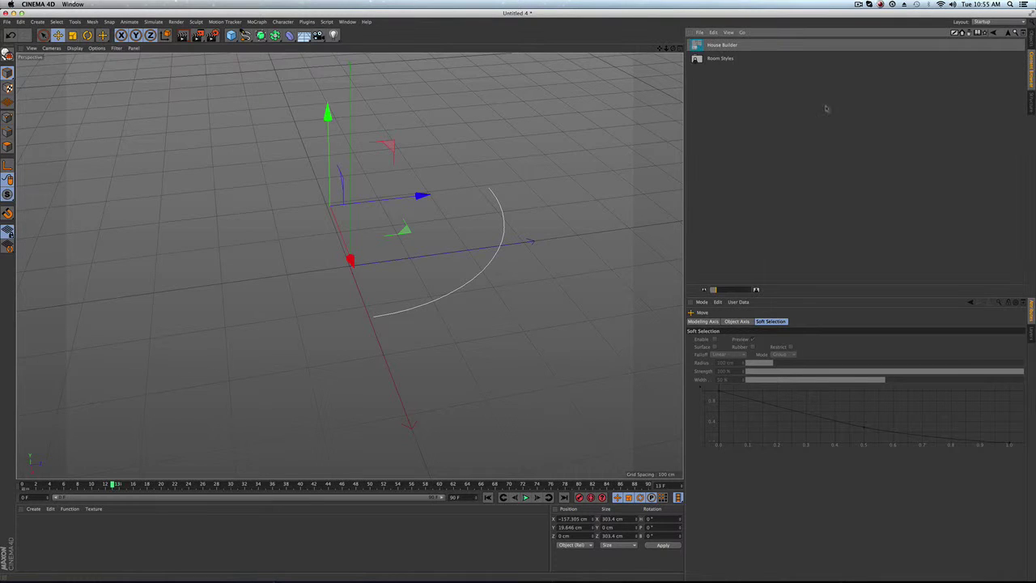
left_click(1008, 34)
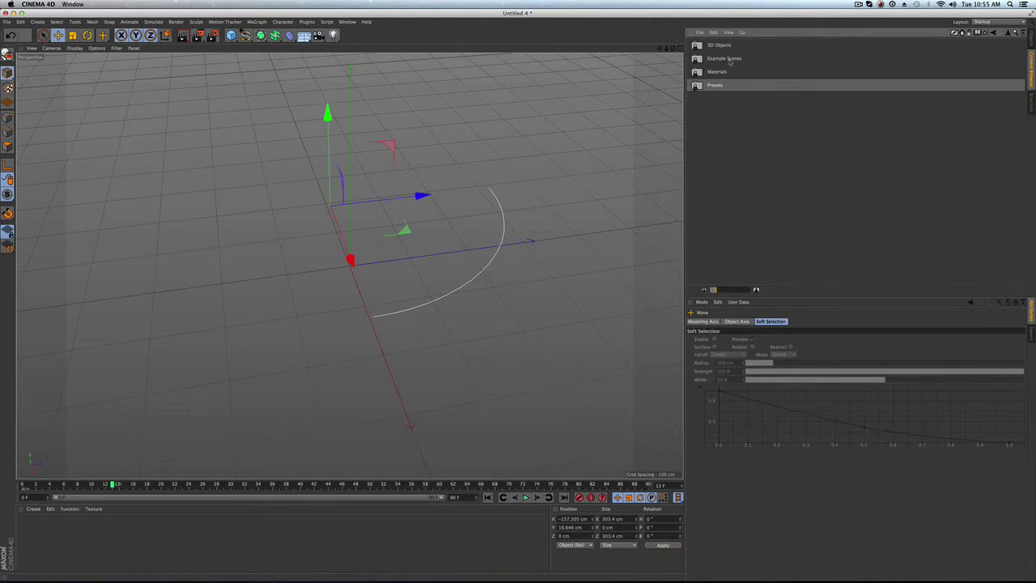
double_click(715, 46)
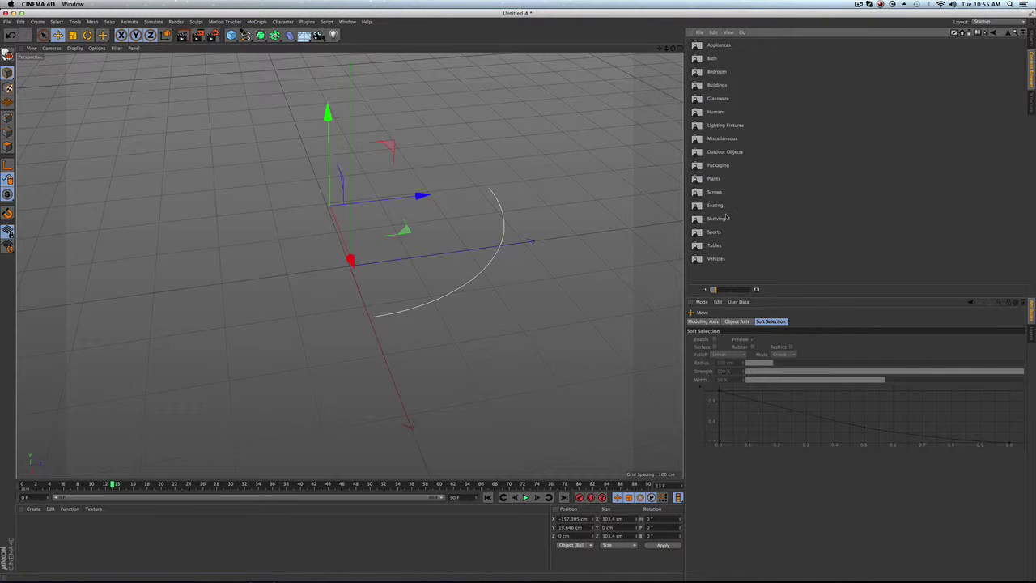
double_click(716, 258)
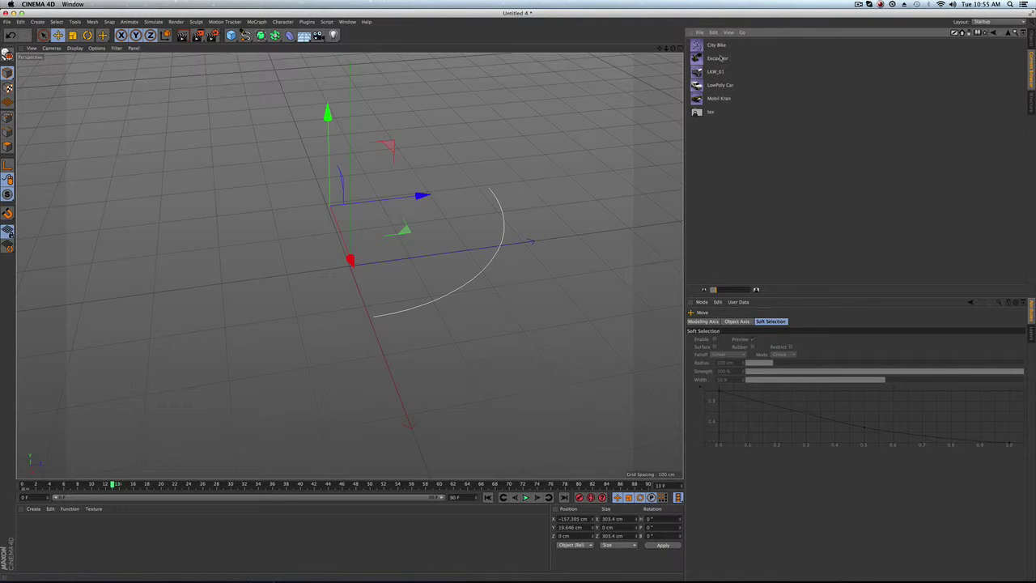
left_click_drag(722, 87, 710, 58)
Scale the arc to a radius of about 681 cm and extend its end angle to 166°
left_click(712, 52)
key("t")
left_click_drag(371, 462, 477, 459)
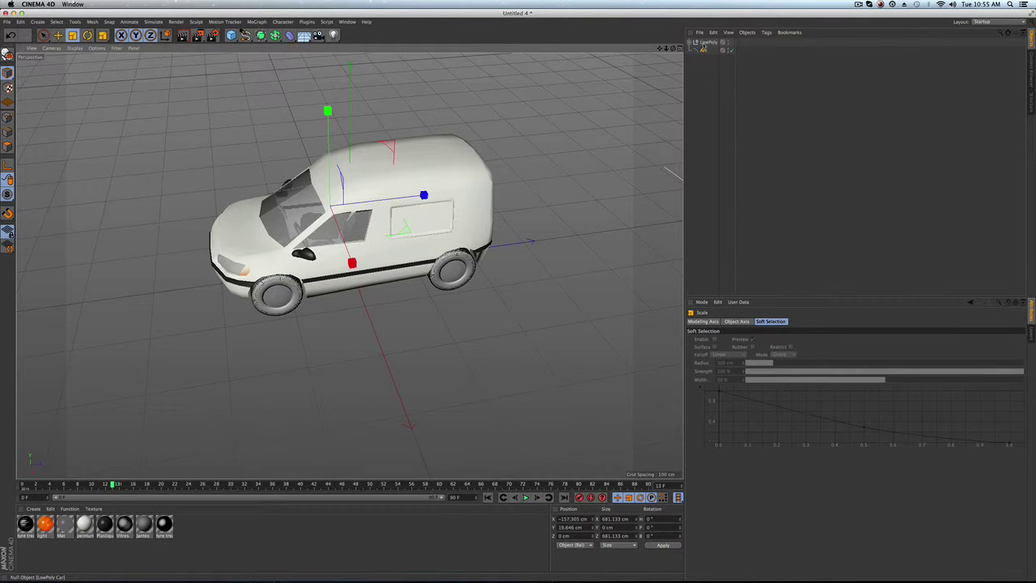
left_click(704, 50)
left_click_drag(766, 373, 767, 312)
Scale the arc up around the van until it spans about 2649 cm along X
scroll(564, 279, "down", 8)
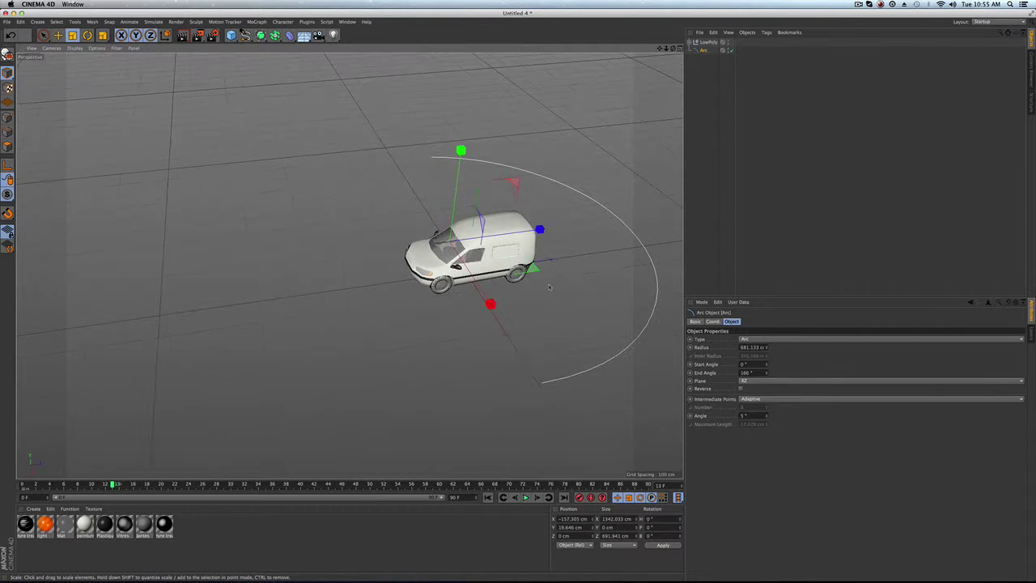
middle_click_drag(566, 278, 519, 276, "alt")
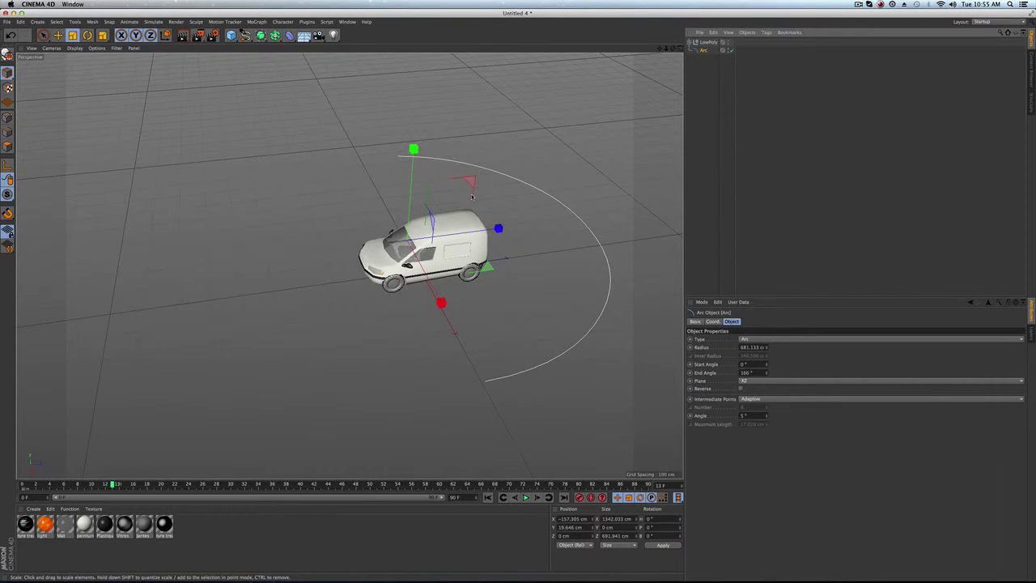
left_click(486, 295)
left_click_drag(497, 301, 582, 250)
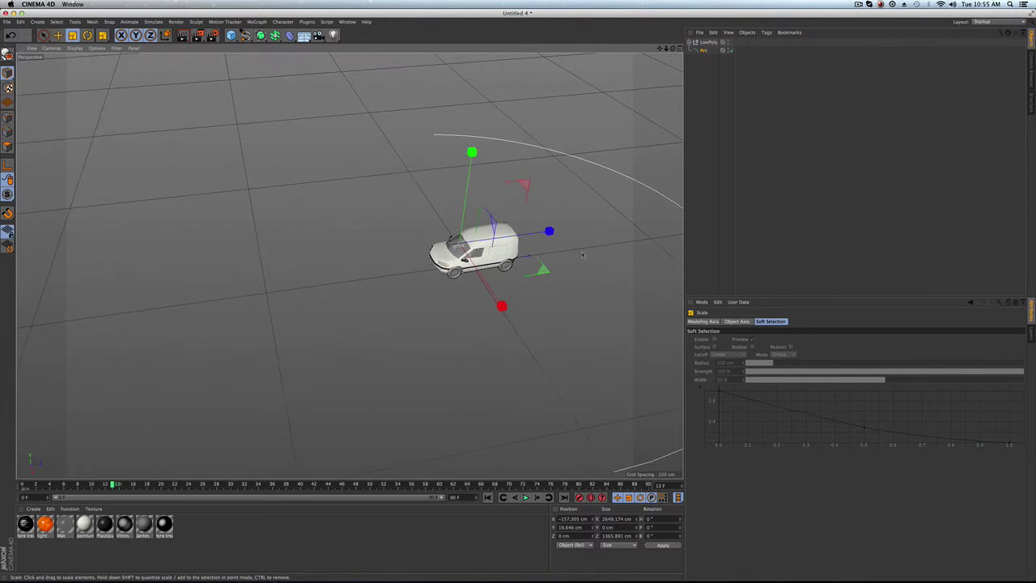
middle_click_drag(583, 254, 353, 242, "alt")
scroll(353, 242, "down", 2)
scroll(353, 241, "down", 1)
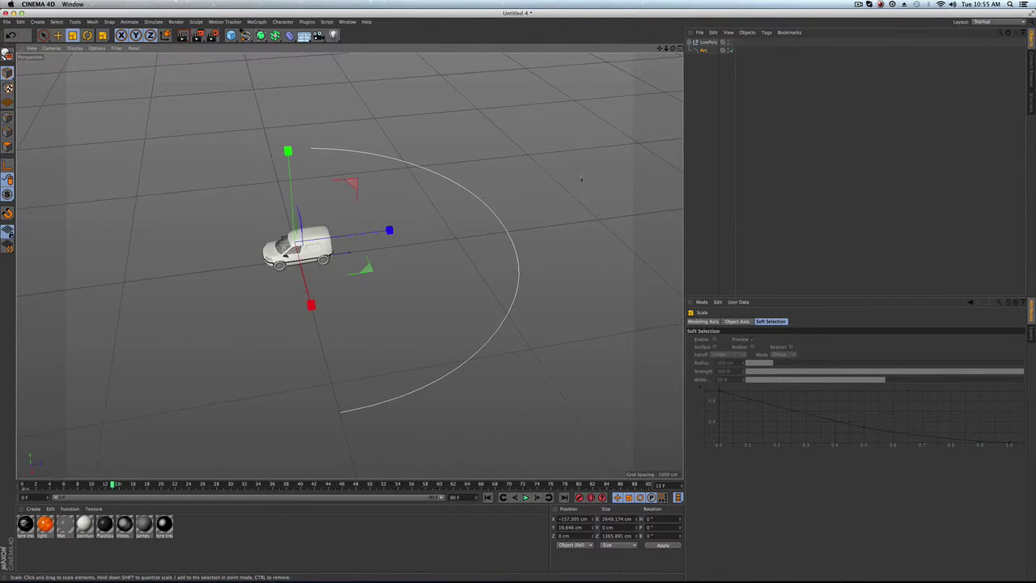
Add an Align to Spline tag to the LowPoly Car and assign the Arc as its spline path
left_click(708, 42)
left_click(765, 32)
mouse_move(791, 46)
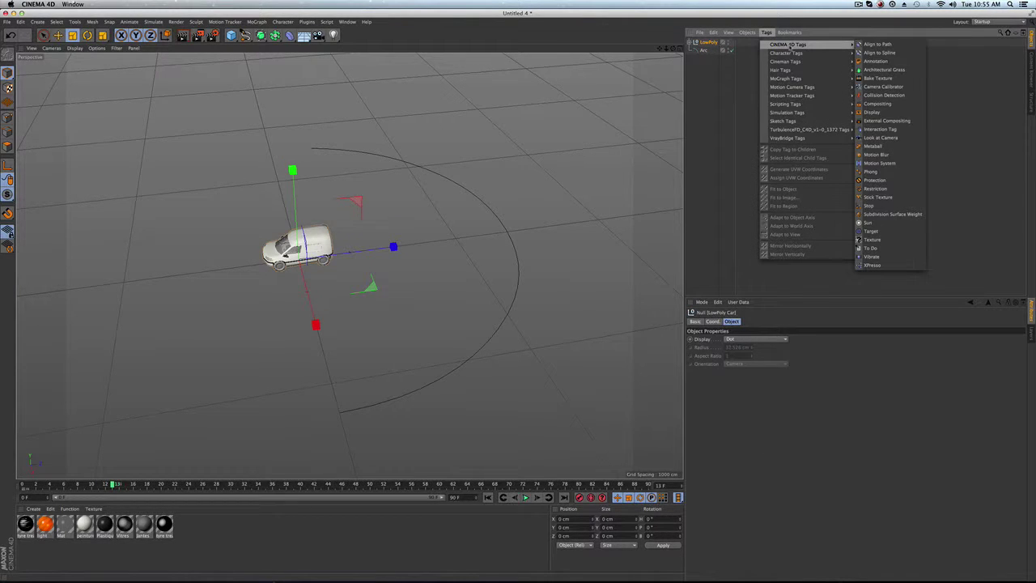
left_click(878, 52)
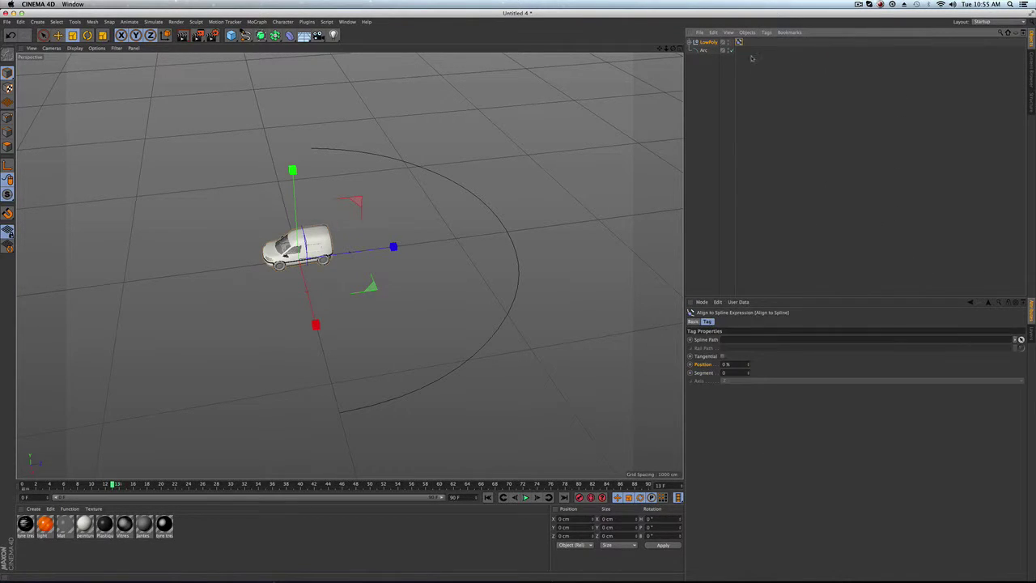
left_click(703, 50)
left_click(739, 42)
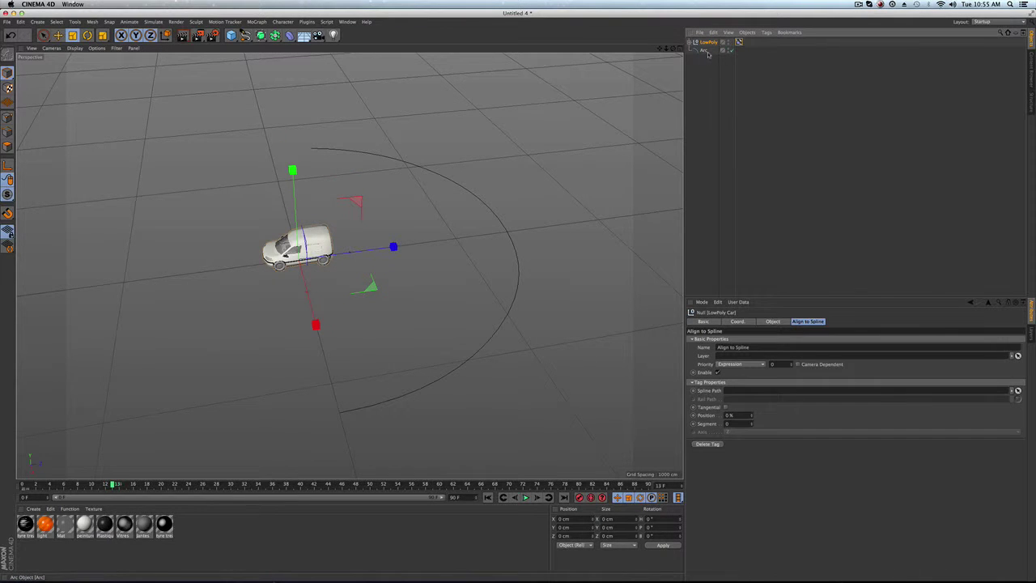
left_click(703, 51)
left_click(738, 42)
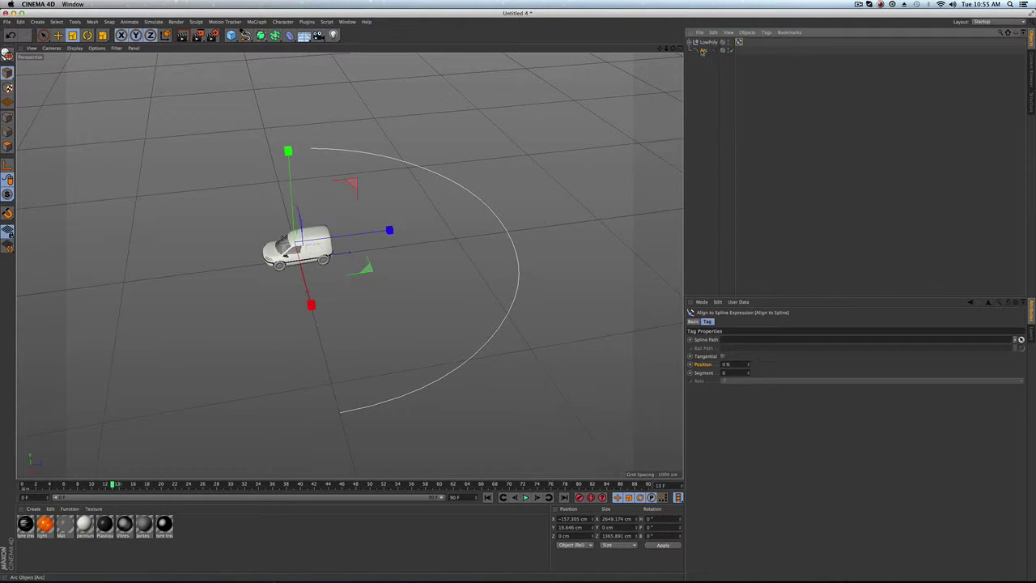
left_click_drag(739, 341, 737, 339)
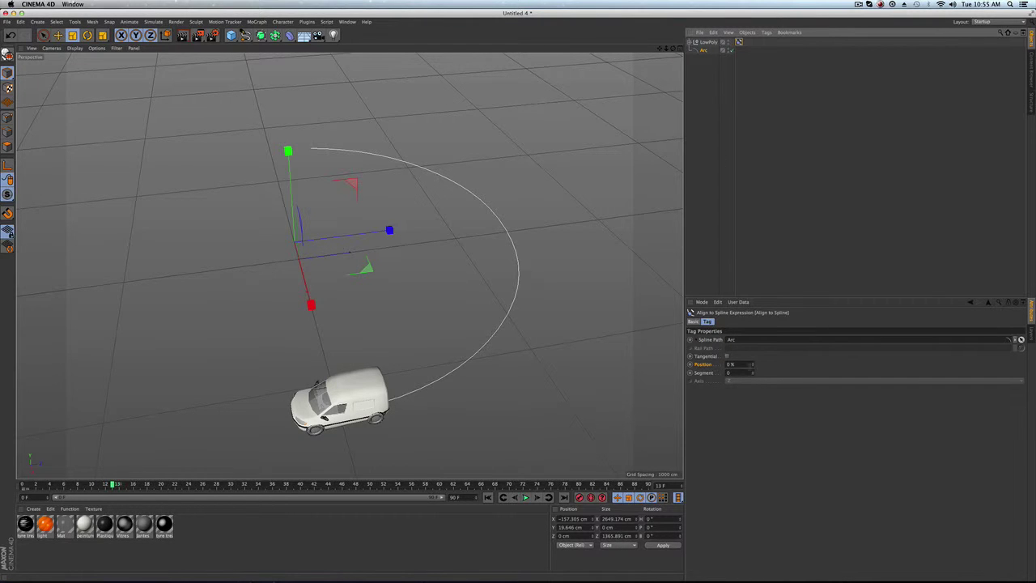
Enable Tangential on the van's Align to Spline tag and rotate the arc slightly about its vertical axis
mouse_move(753, 365)
left_mouse_down()
mouse_move(753, 291)
mouse_move(753, 366)
left_mouse_up()
left_click(727, 356)
key("r")
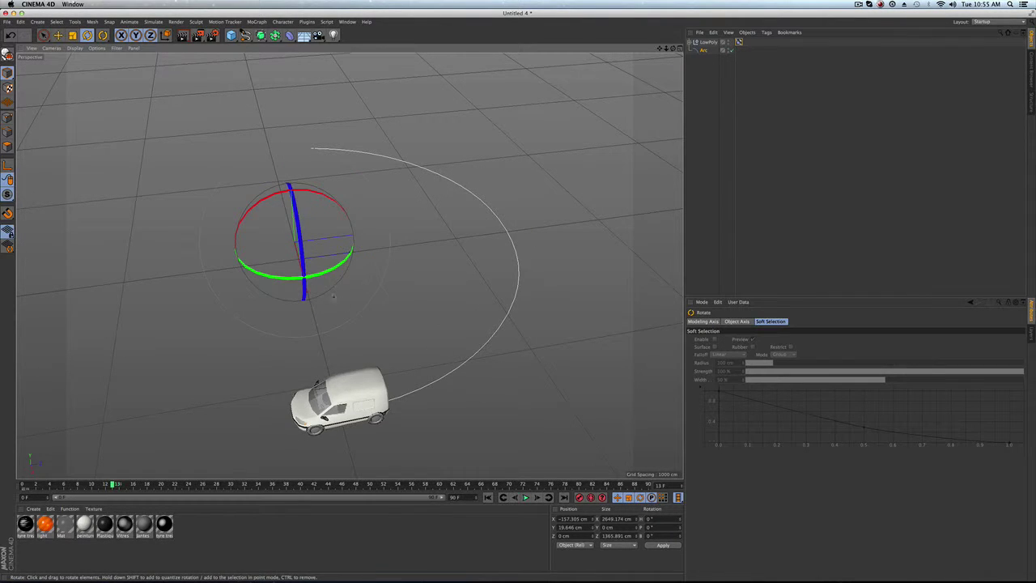
mouse_move(334, 277)
left_mouse_down()
mouse_move(259, 285)
mouse_move(340, 276)
left_mouse_up()
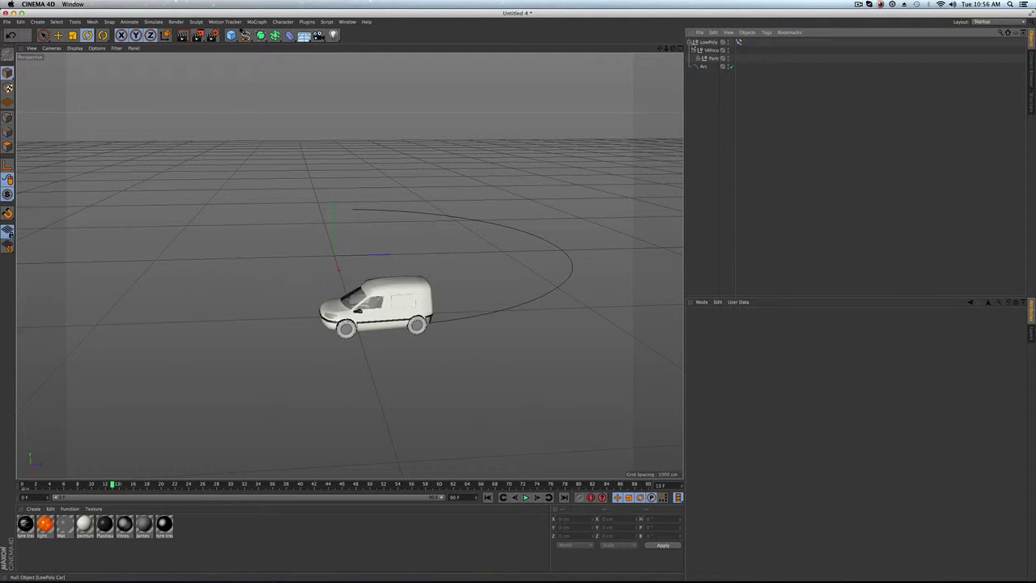
Rotate the low poly vehicle null inside the LowPoly Car to a heading of about -177° so the van faces its travel direction
left_click(689, 42)
left_click(695, 42)
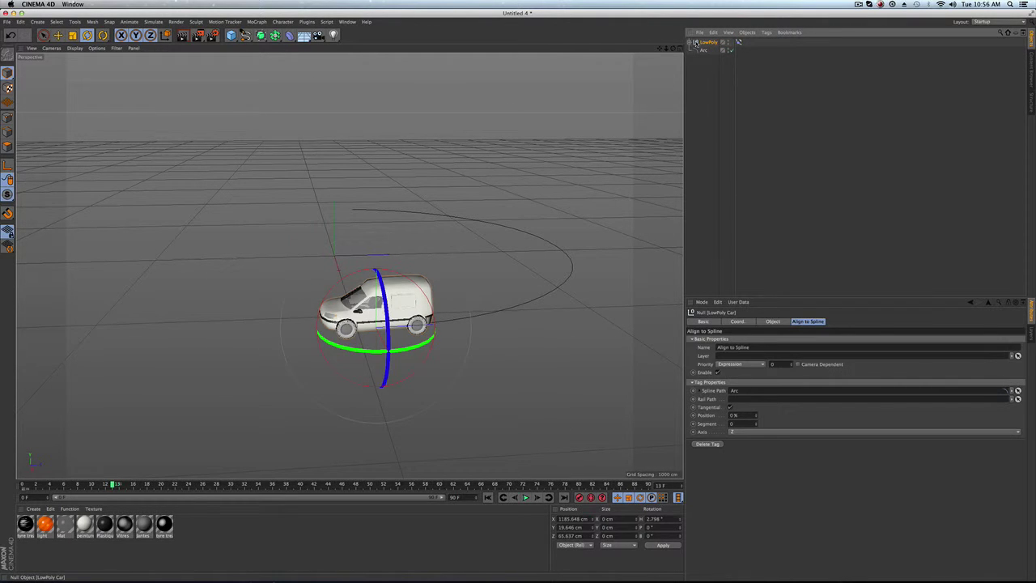
left_click(690, 42)
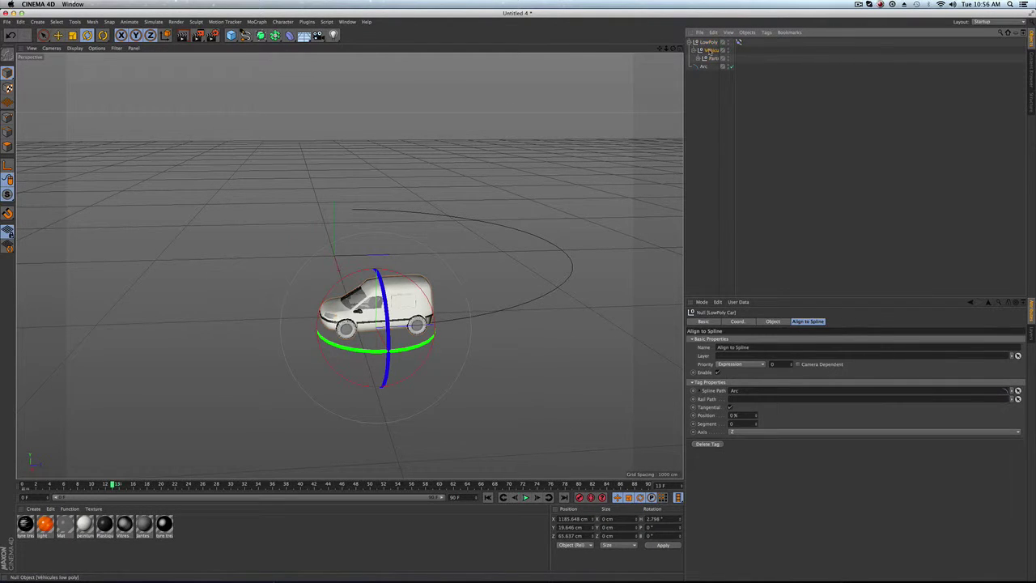
left_click(710, 50)
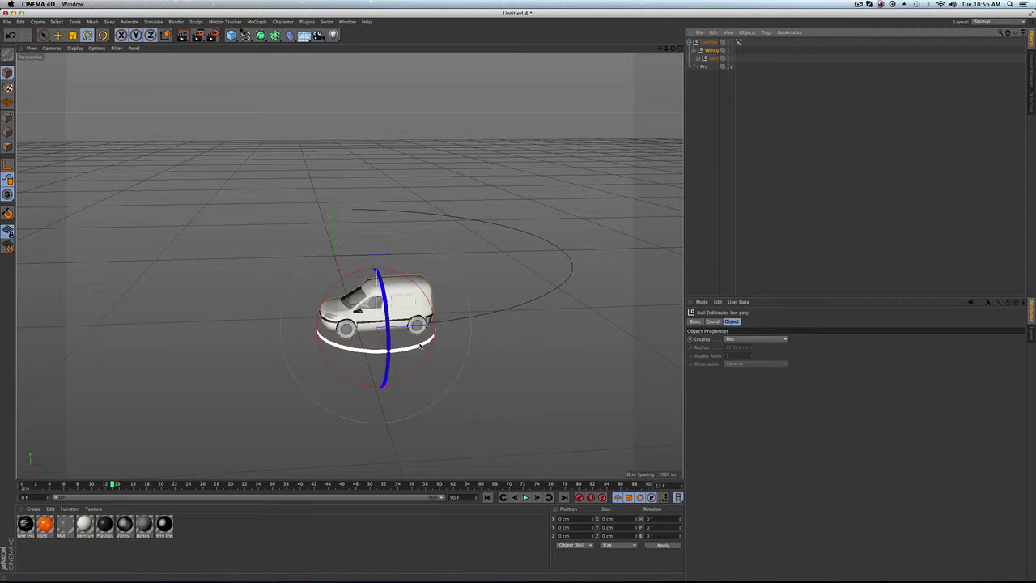
left_click_drag(420, 345, 283, 296)
left_click_drag(387, 326, 351, 297, "alt")
Keyframe the Align to Spline position at 0% on frame 0 and 100% on frame 90, and play the animation through
left_click(738, 42)
mouse_move(754, 361)
left_mouse_down()
mouse_move(813, 361)
mouse_move(754, 361)
left_mouse_up()
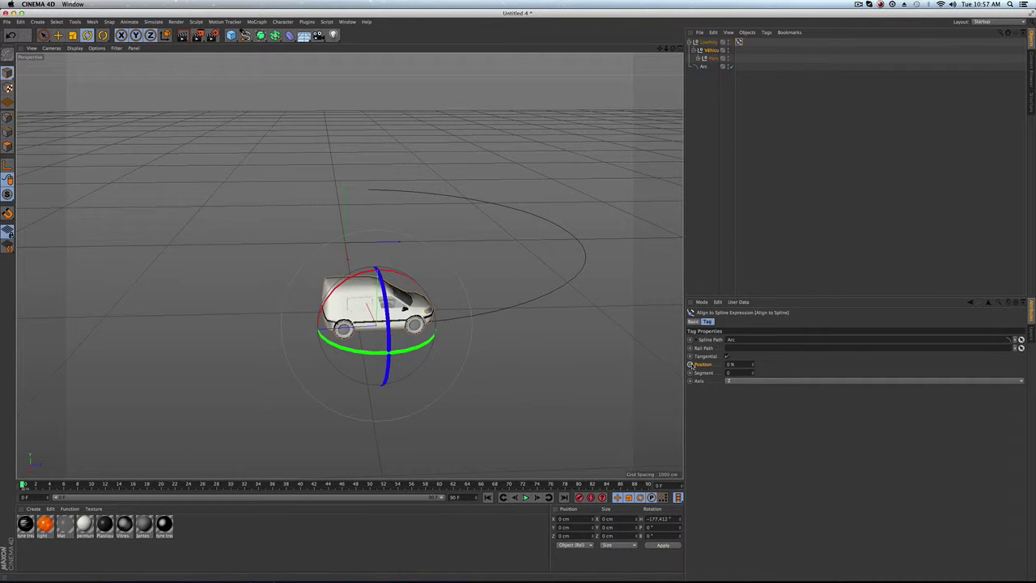
left_click(690, 364)
left_click(595, 483)
left_click_drag(752, 364, 752, 316)
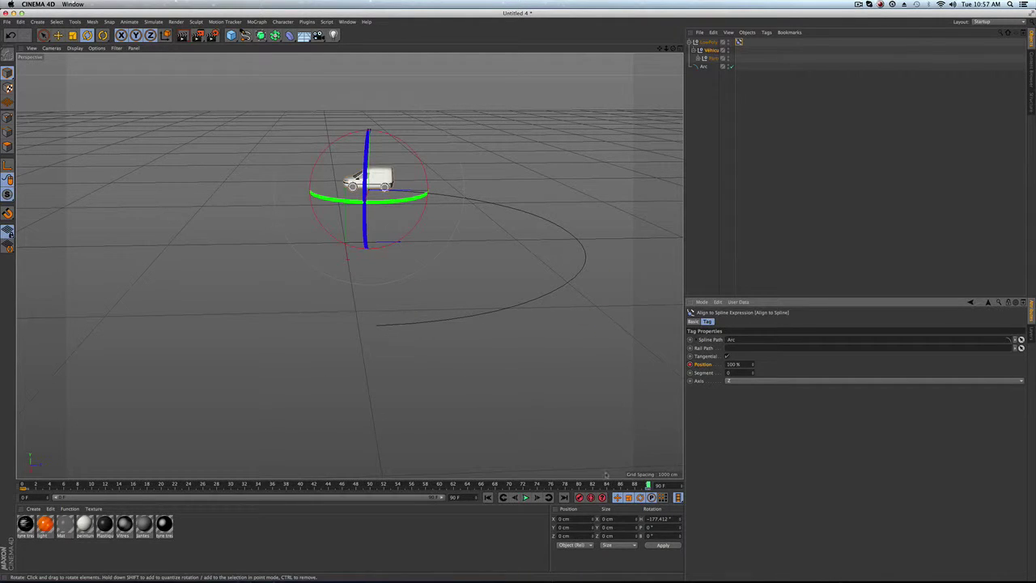
left_click(525, 497)
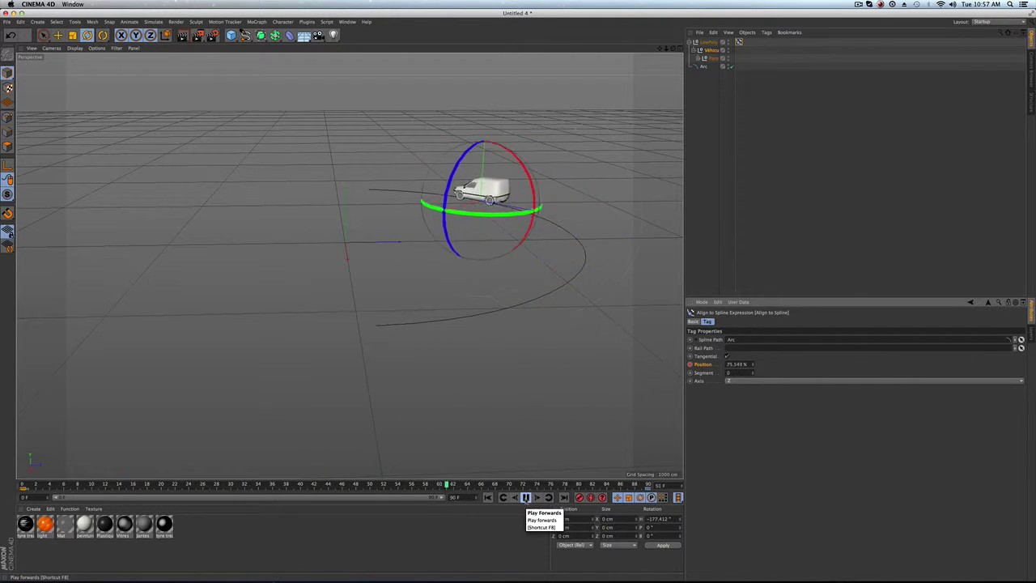
left_click(526, 497)
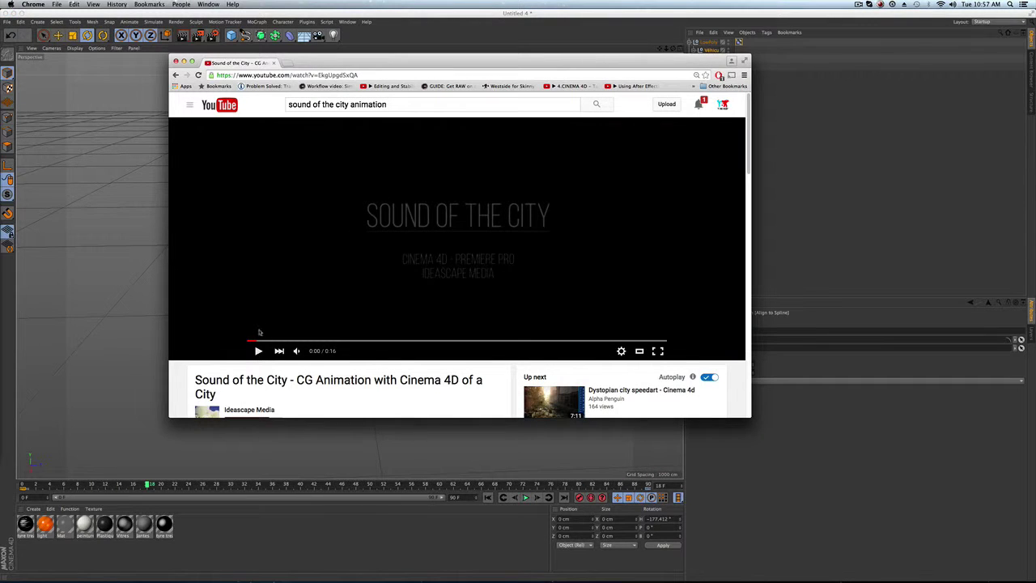
In Chrome, watch the Sound of the City video's car traffic from about 0:08, close the window and return to Cinema 4D
left_click(258, 350)
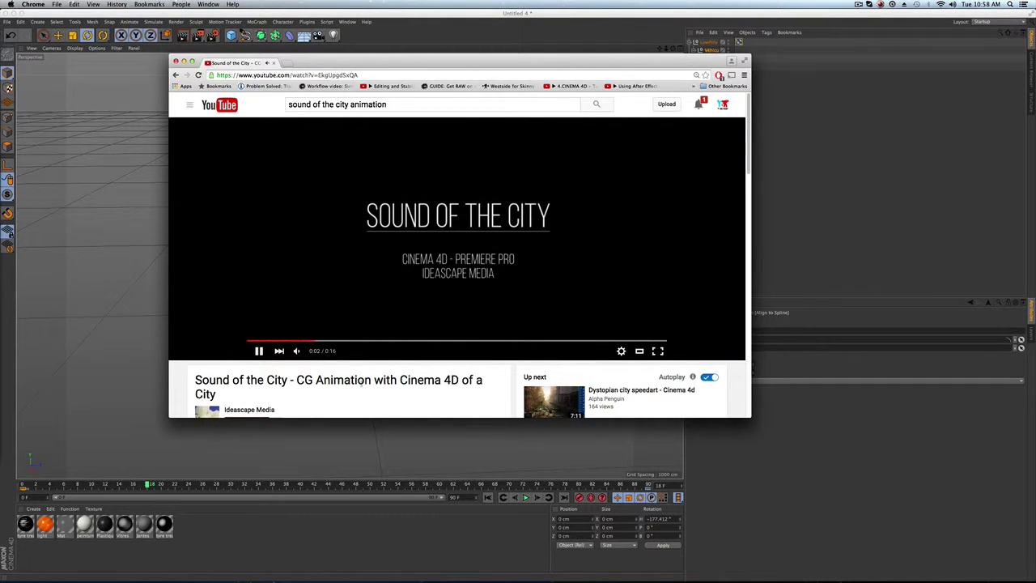
left_click(258, 352)
left_click_drag(597, 344, 481, 342)
left_click(466, 343)
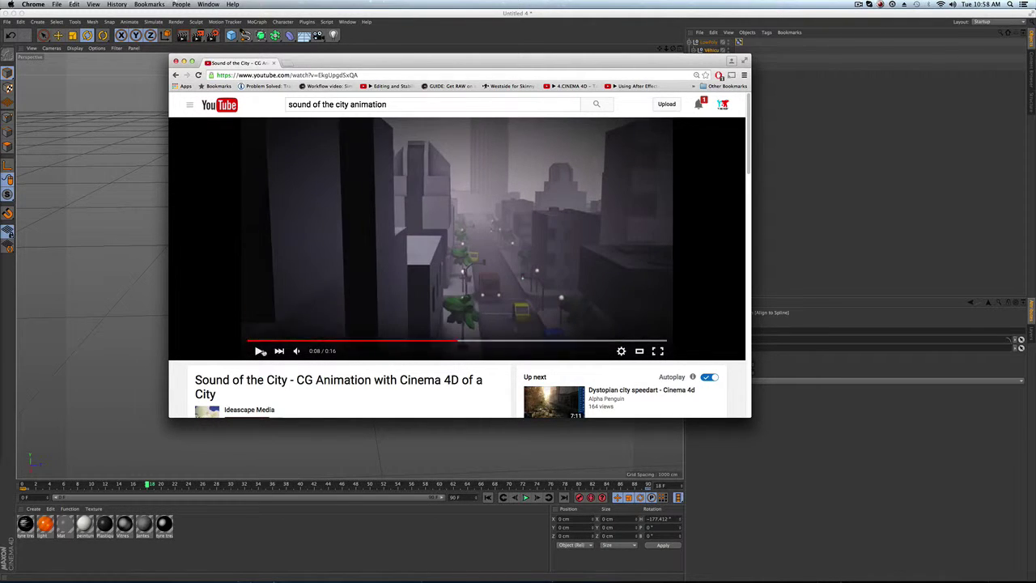
left_click(259, 351)
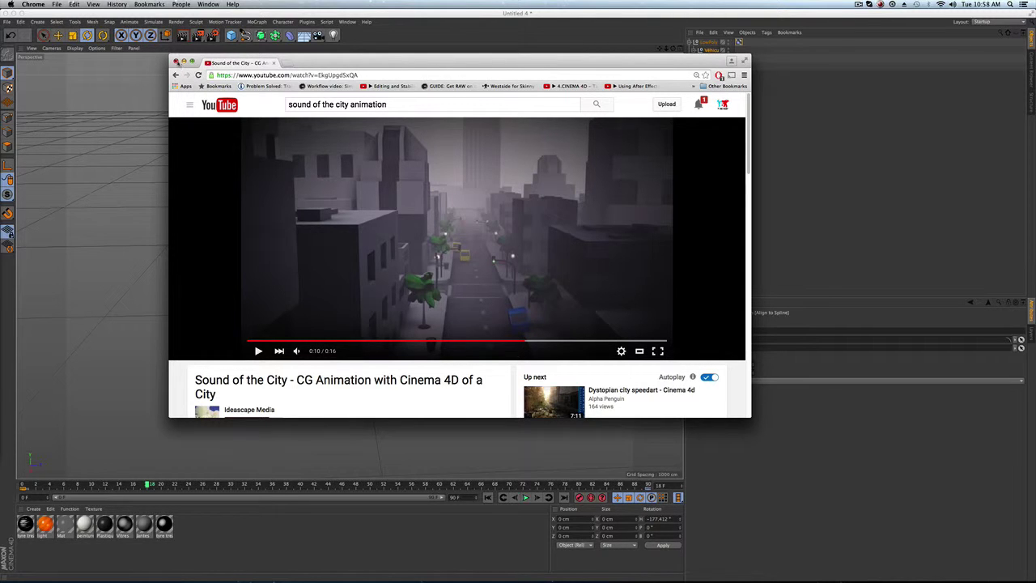
left_click(176, 62)
left_click(488, 13)
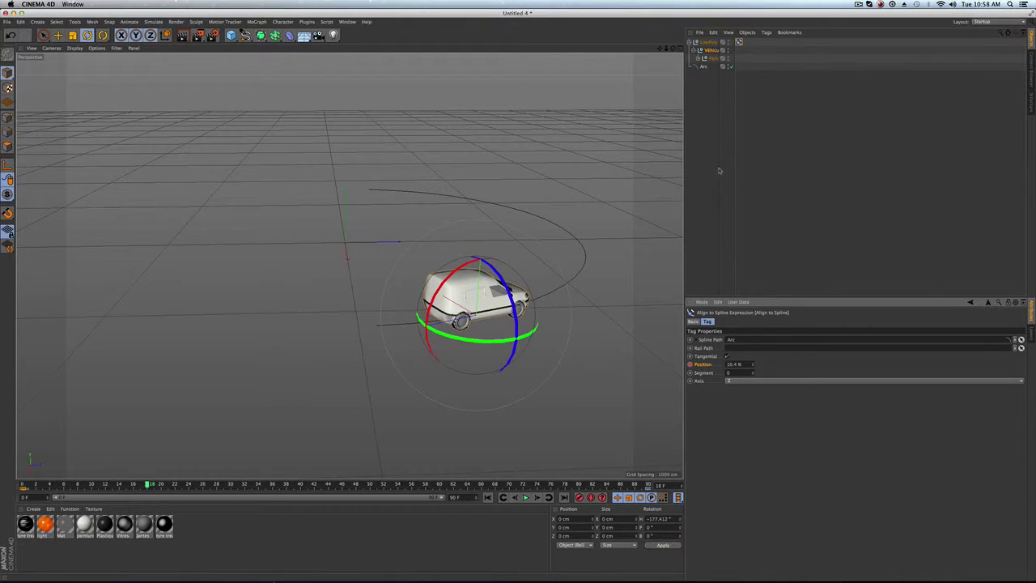
Set the interpolation of the position keyframes at frames 90 and 0 to Linear
left_click(645, 485)
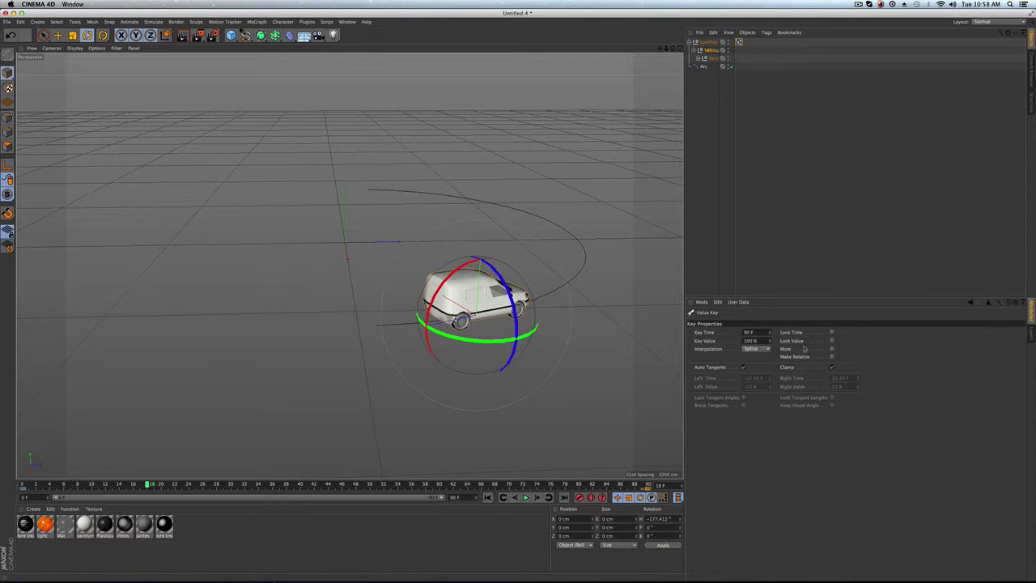
left_click(762, 349)
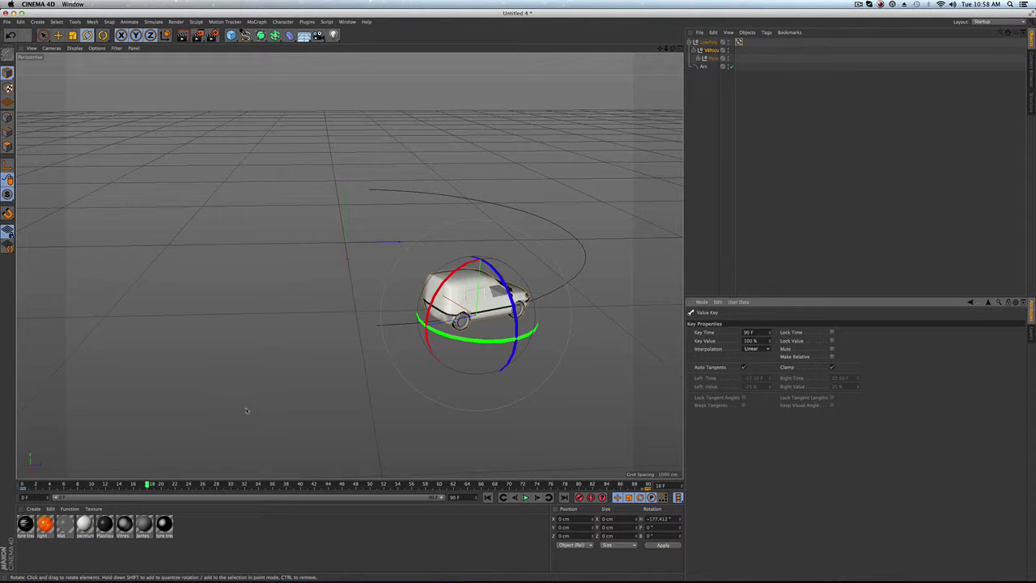
left_click(24, 489)
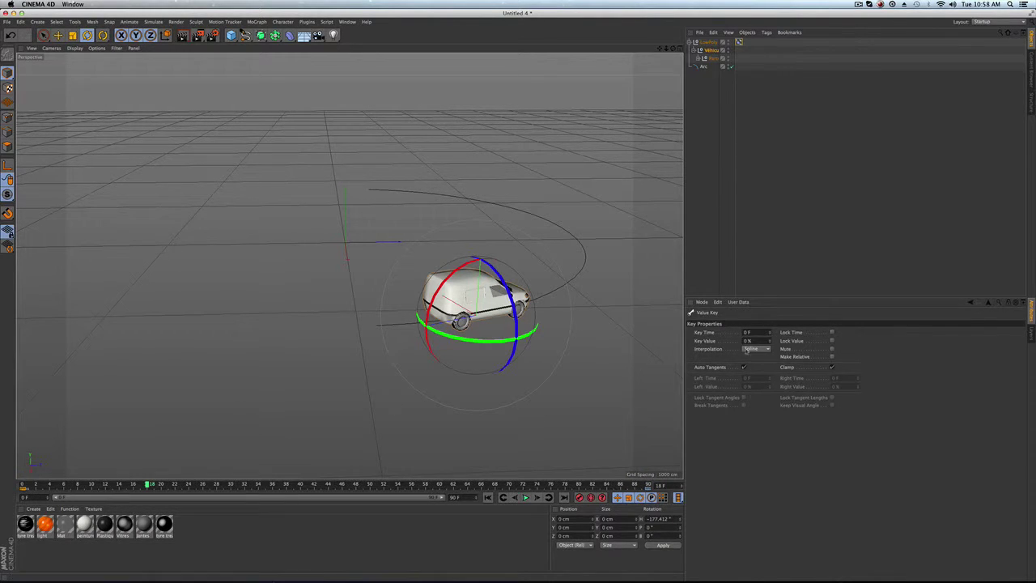
left_click(748, 349)
left_click(749, 365)
Replay the animation from the start to check the van's speed along the arc, and stop it
left_click(488, 497)
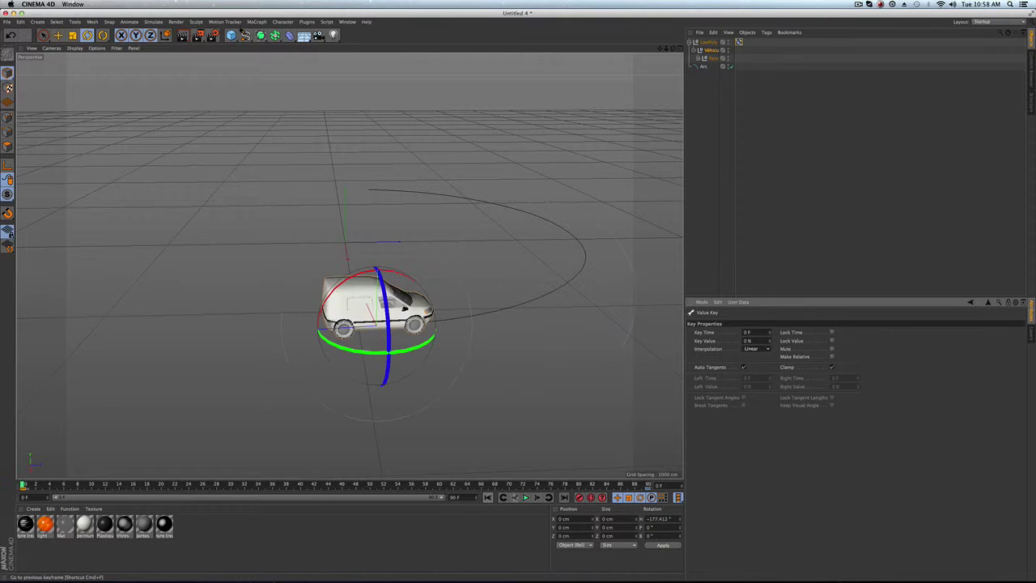
left_click(526, 497)
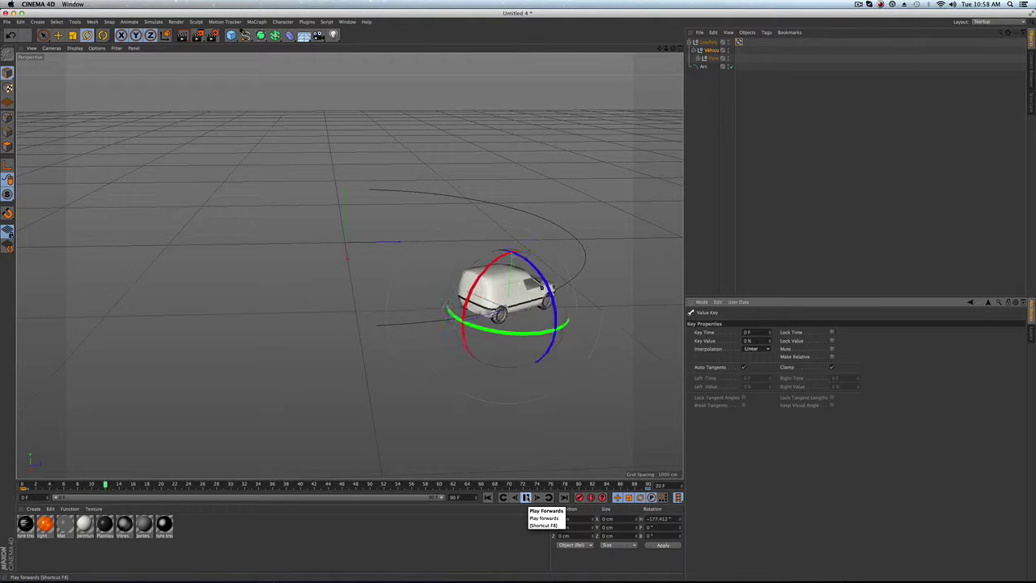
left_click(525, 496)
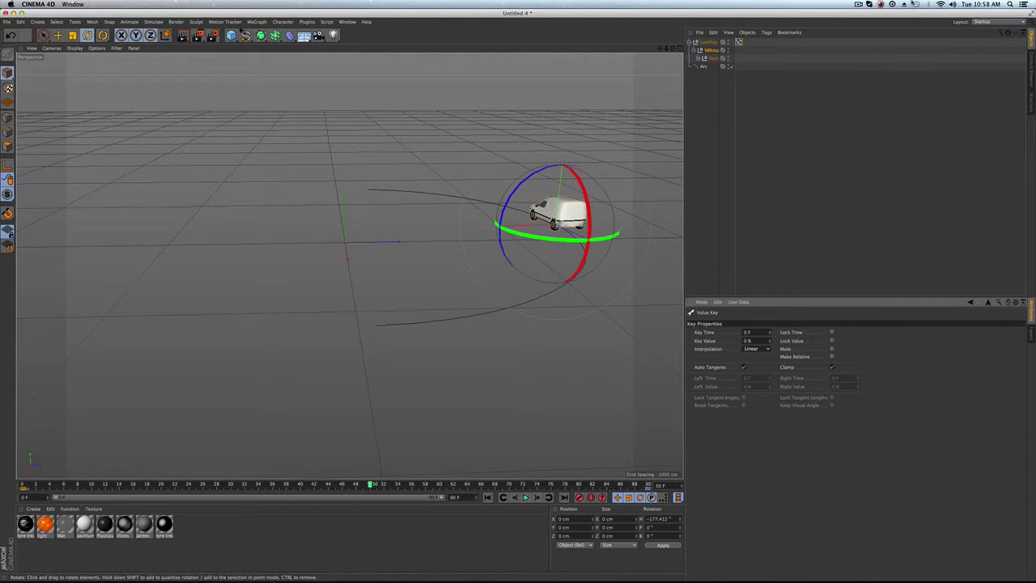